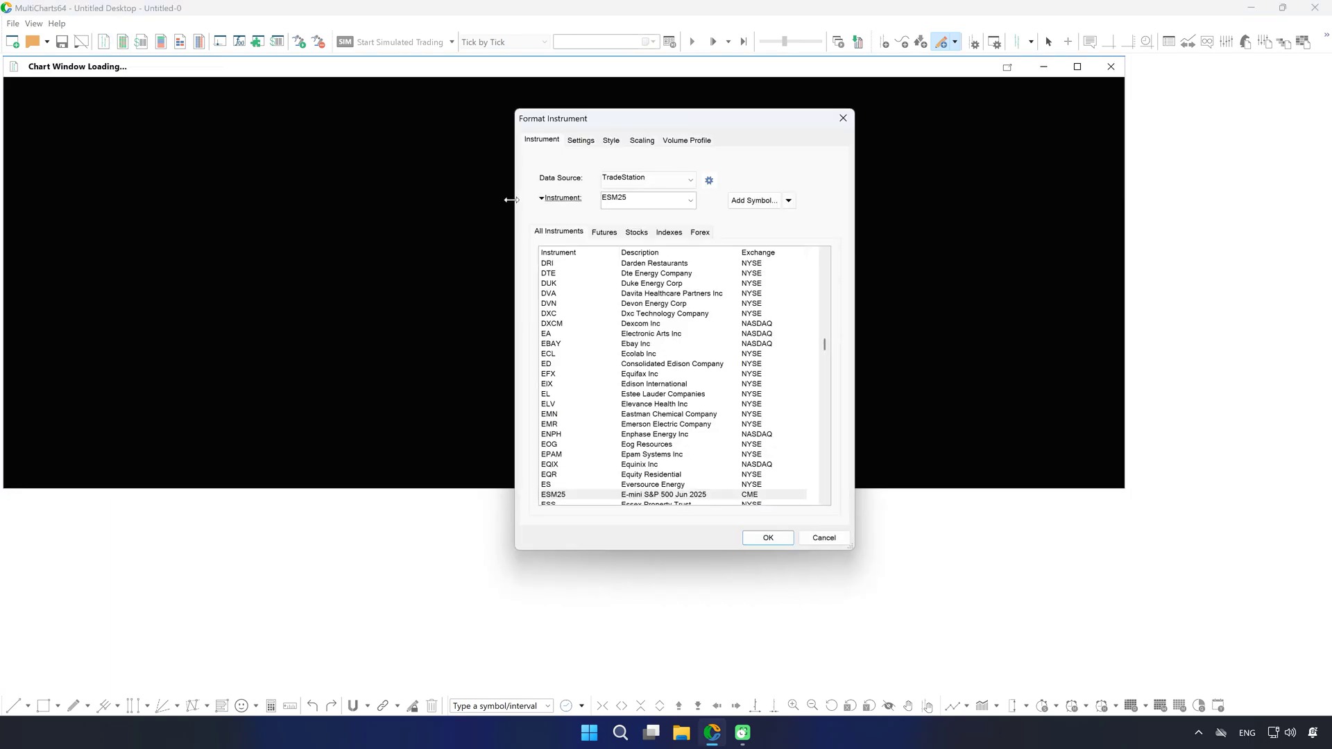
Step: Filter the instrument list to futures and select ESM25 (E-mini S&P 500 Jun 2025)
left_click(603, 233)
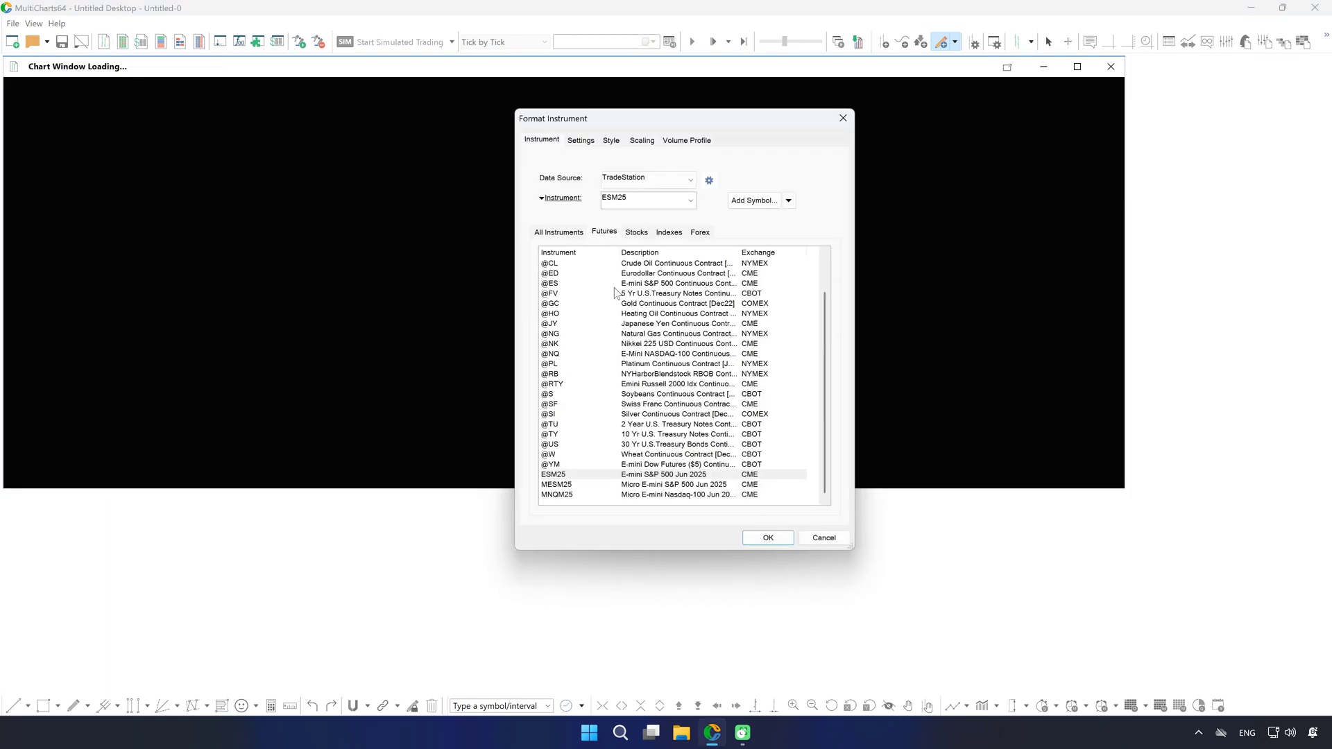
left_click(645, 477)
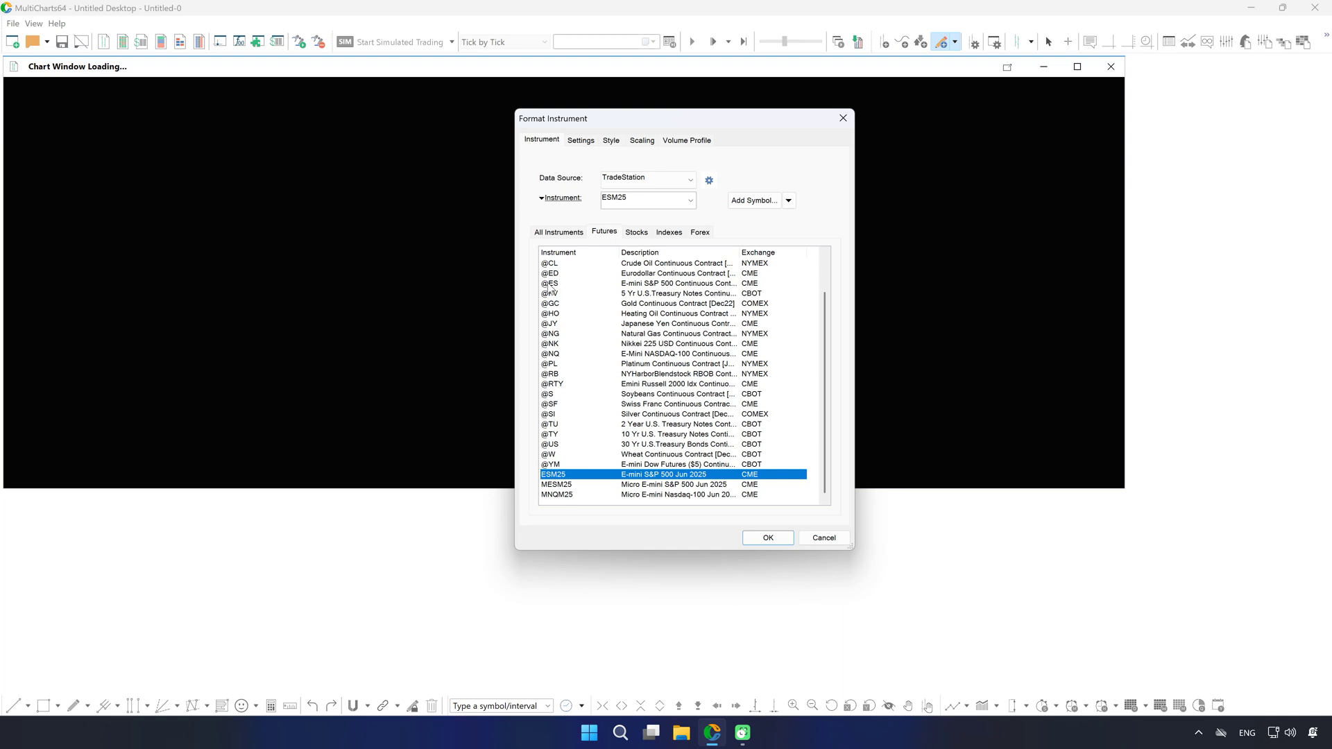
Step: Confirm the ESM25 chart at 1 Minute resolution and maximize its window
left_click(581, 141)
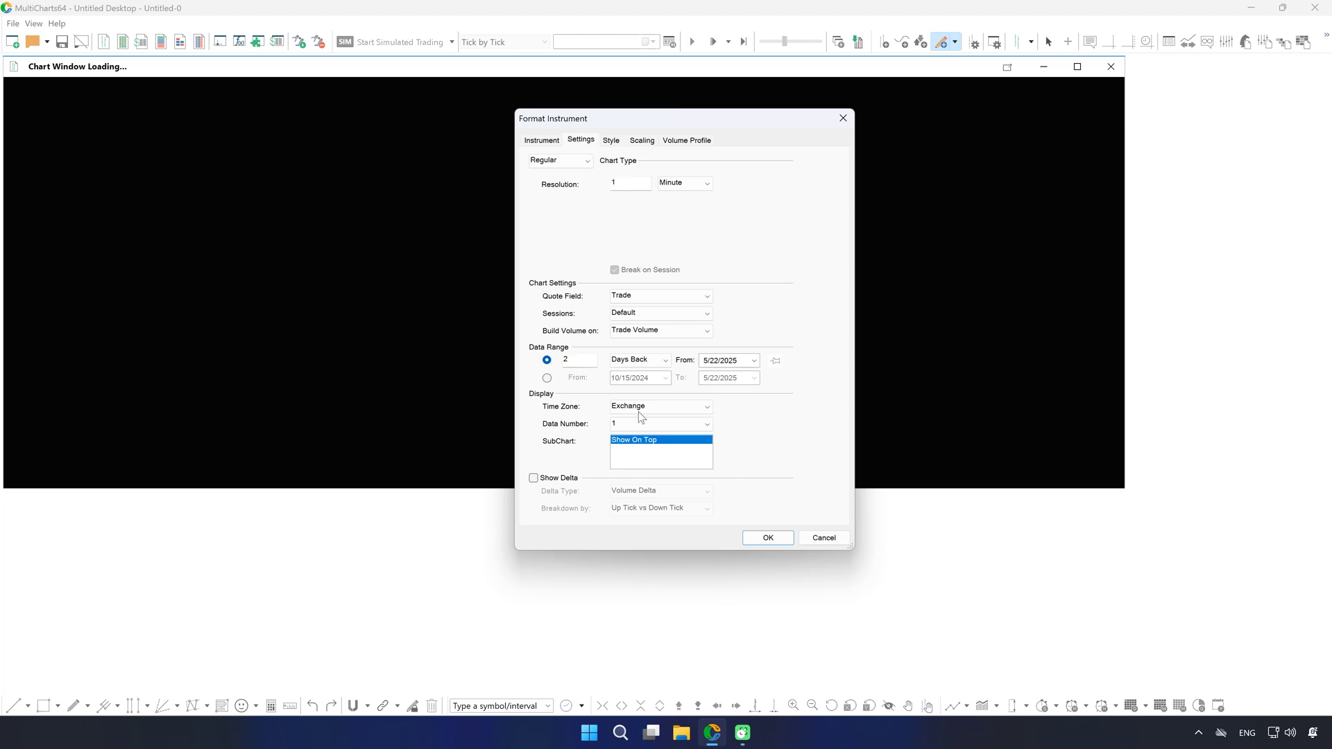
left_click(767, 537)
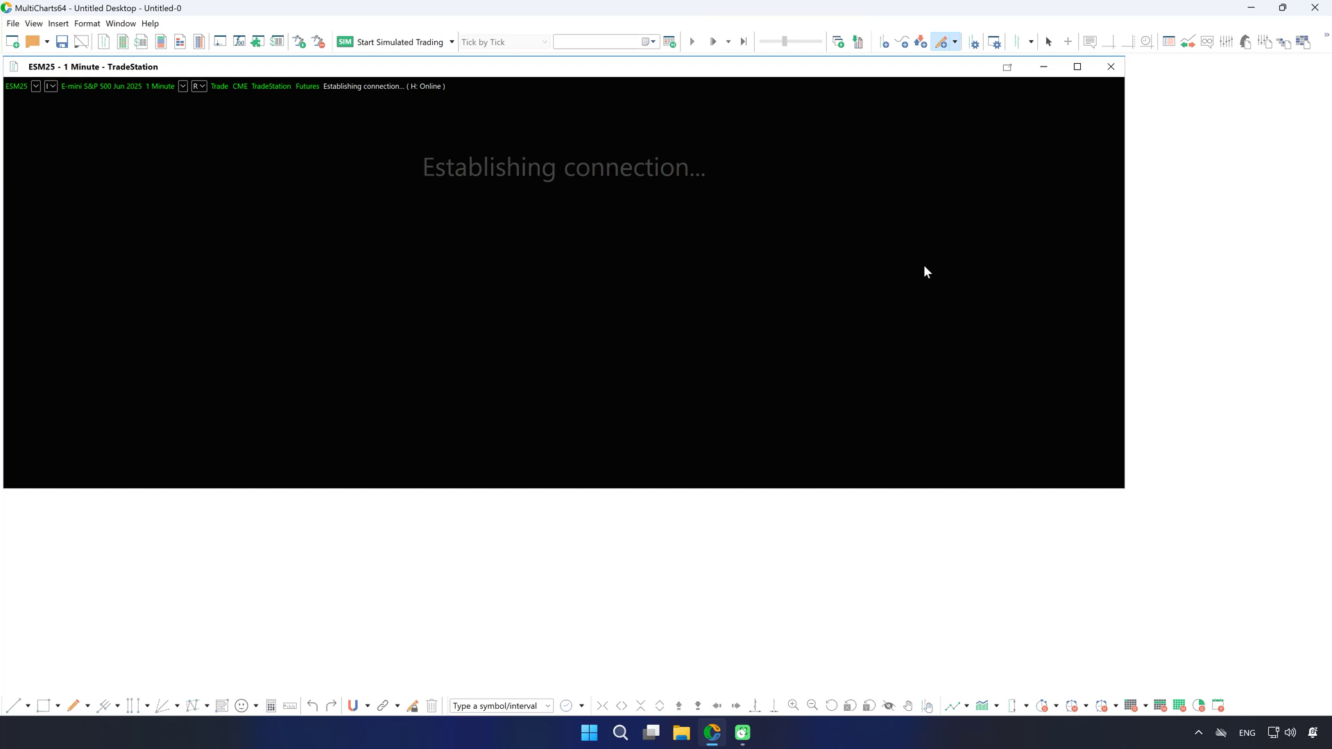
left_click(1077, 68)
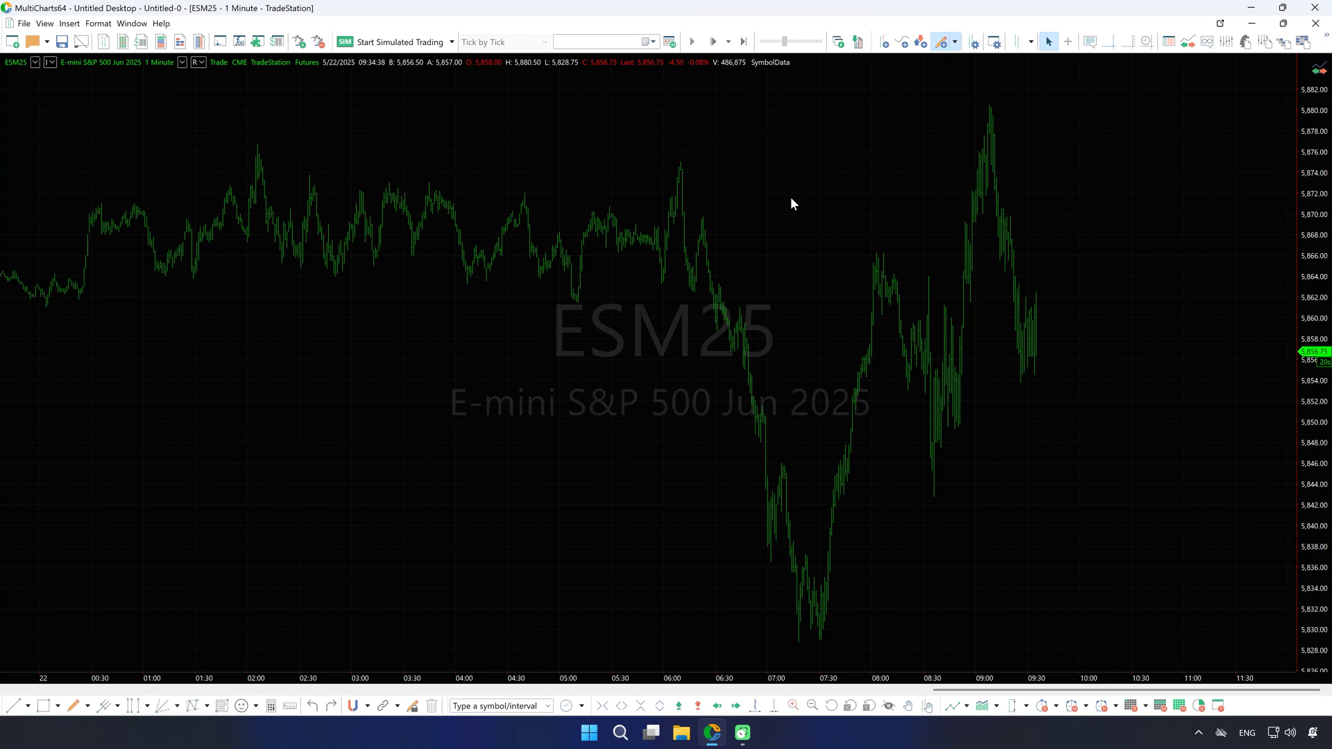
Step: From the chart's Insert Study Signals list, select Custom Strategy LE and Custom Strategy LX
right_click(605, 175)
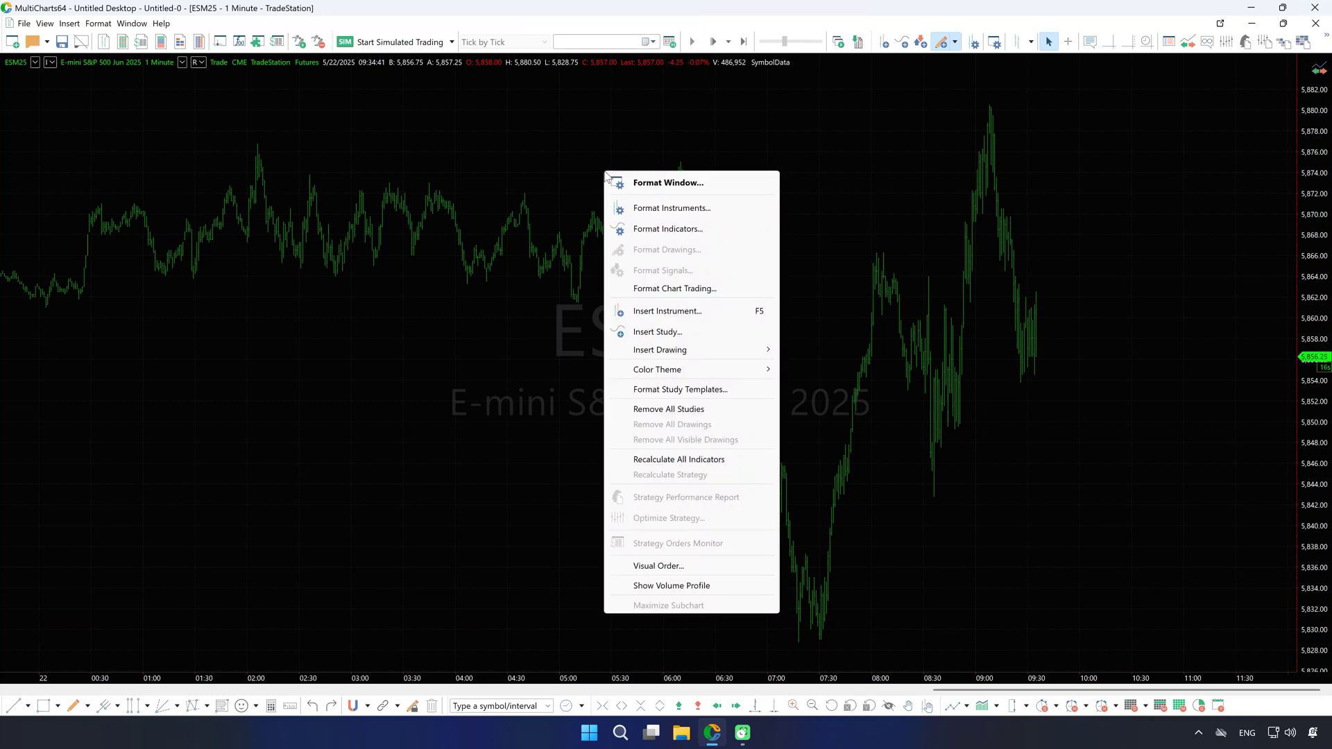
left_click(670, 332)
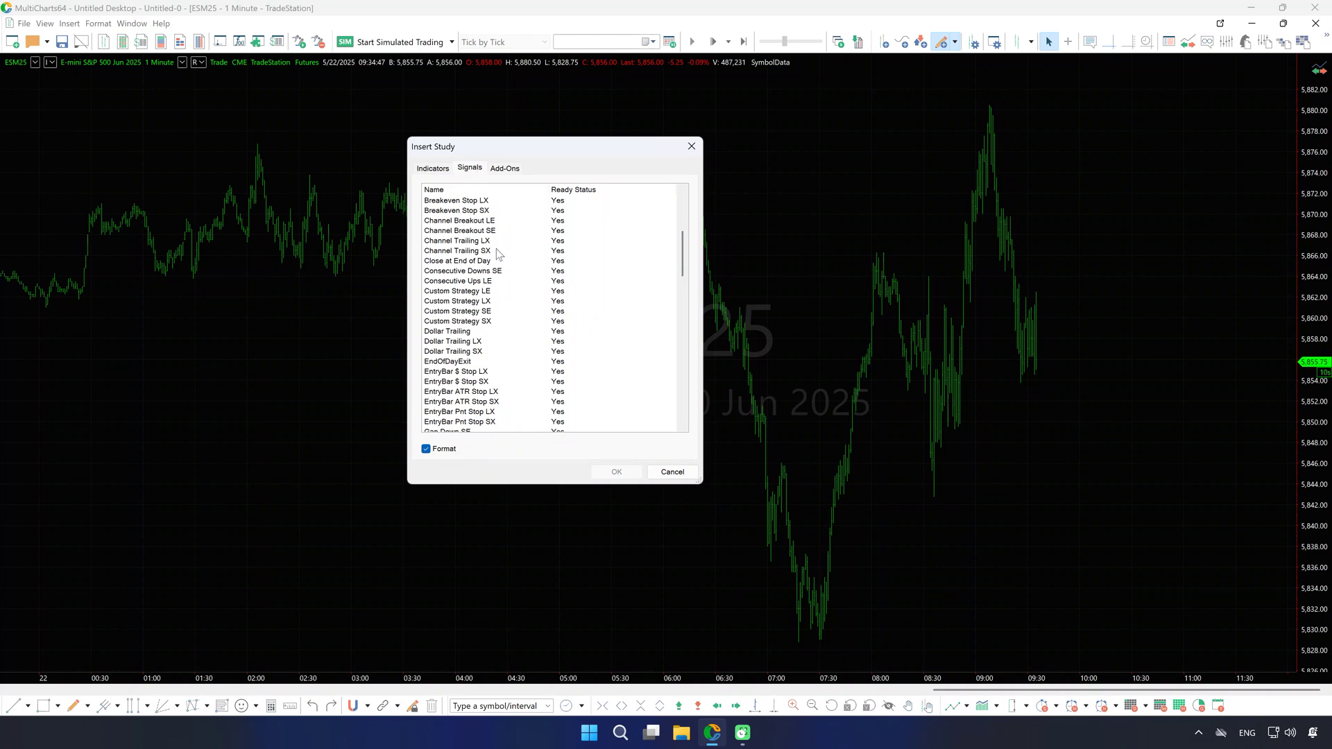
left_click(503, 292)
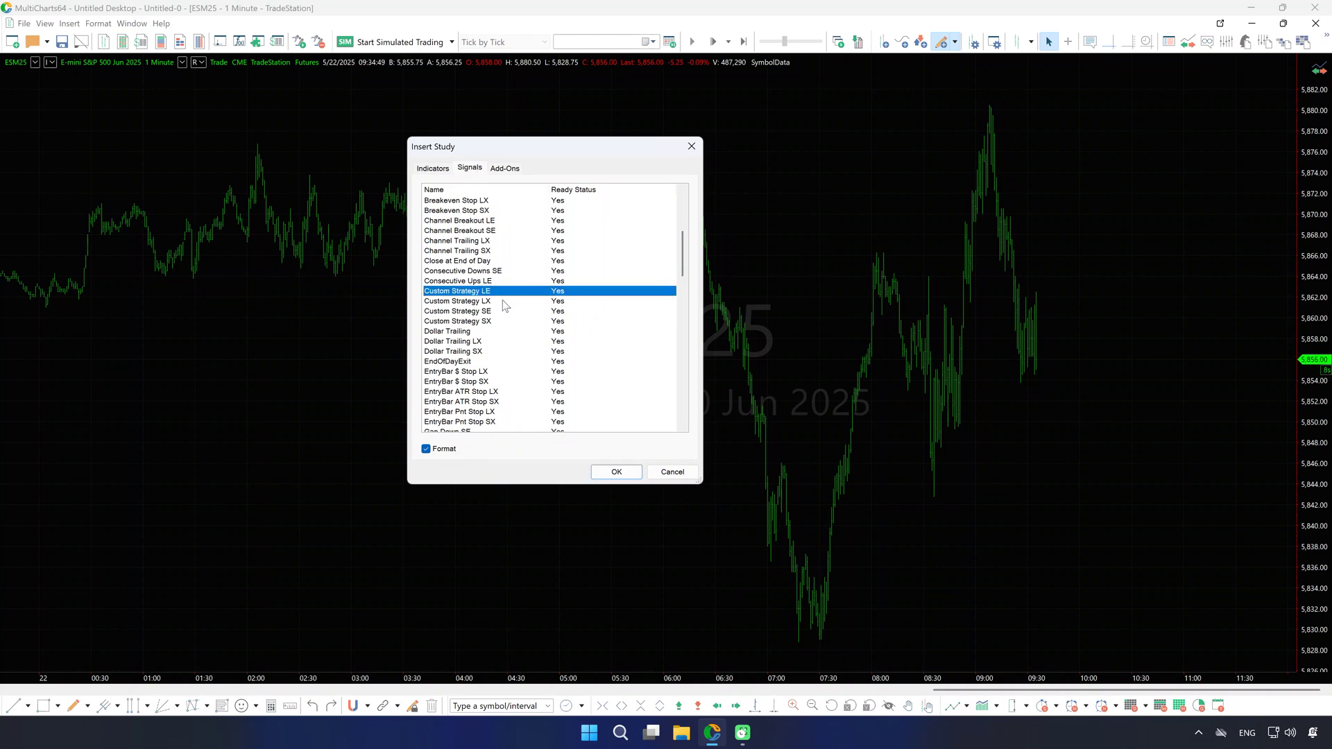
left_click(503, 303, "ctrl")
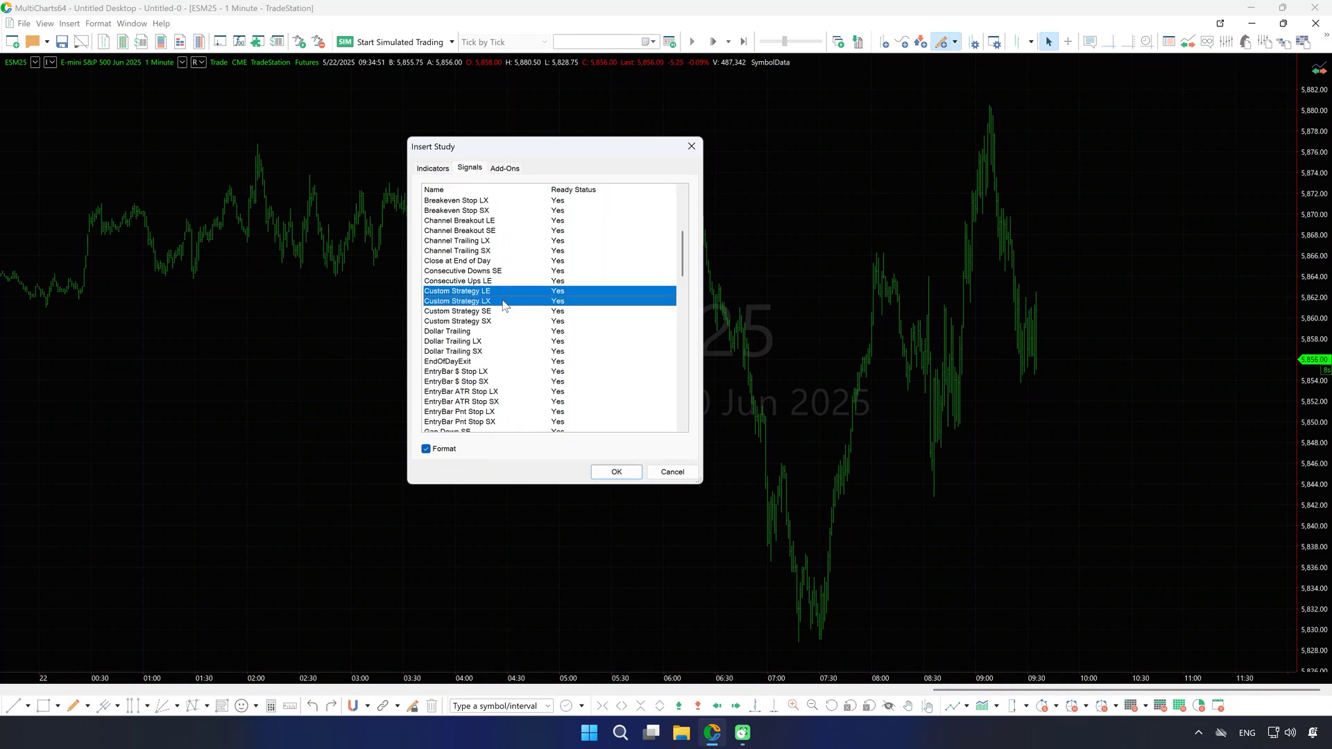
Step: Insert both signals and enable Intra-Bar Order Generation for Custom Strategy LE
left_click(618, 472)
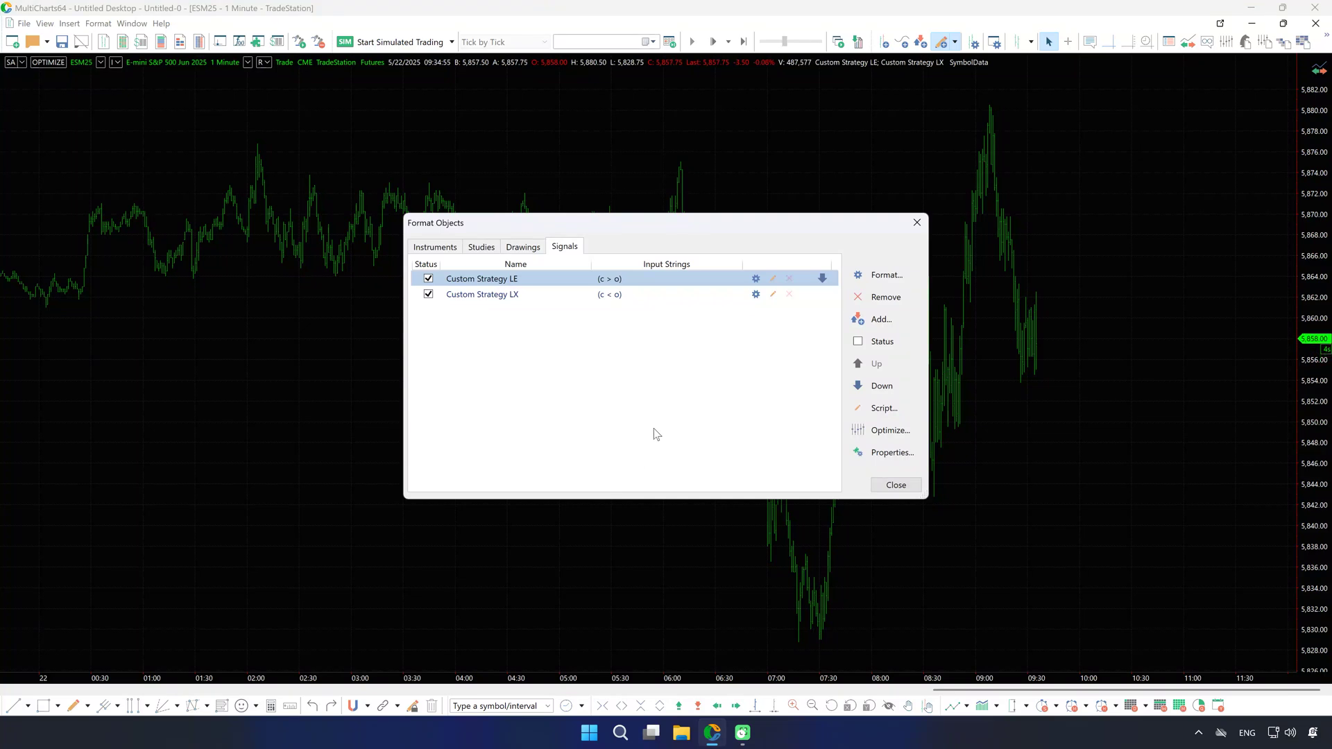
left_click(756, 279)
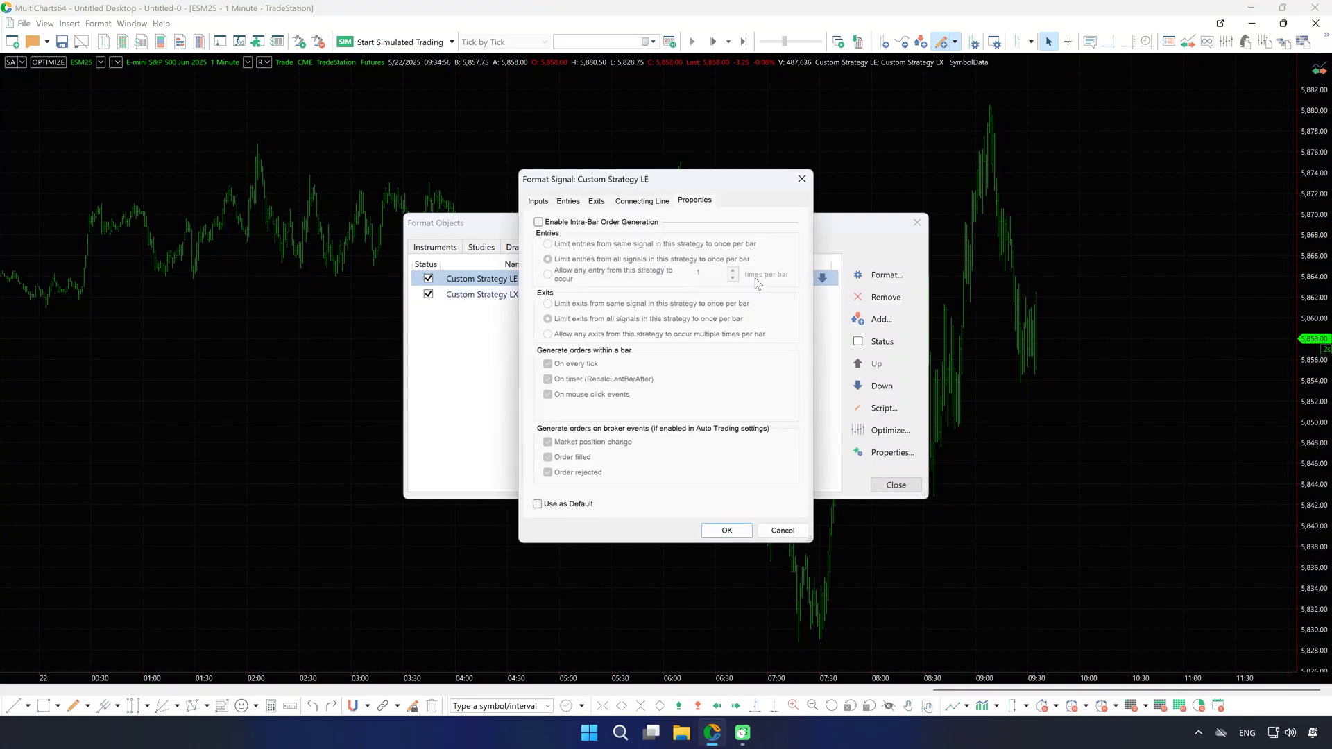
left_click(595, 223)
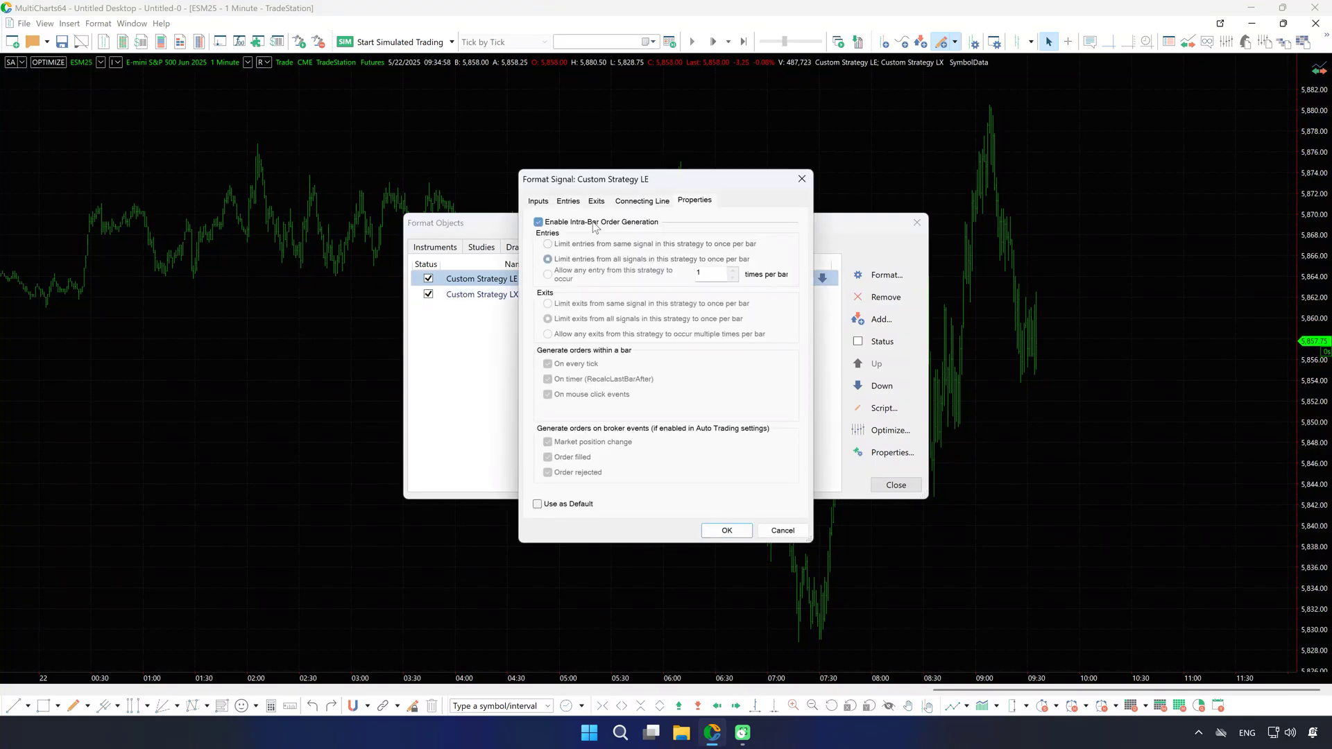
left_click(727, 530)
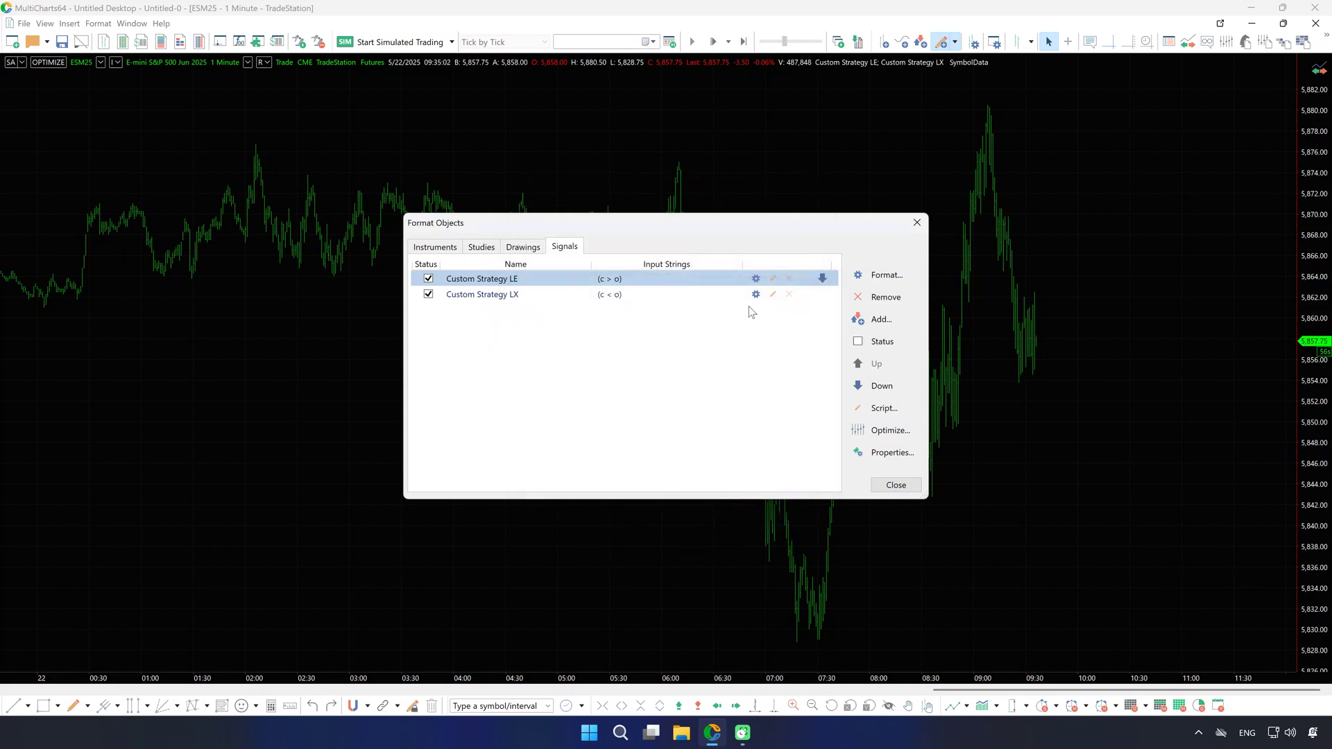
Step: Enable Intra-Bar Order Generation for Custom Strategy LX and close Format Objects
left_click(755, 294)
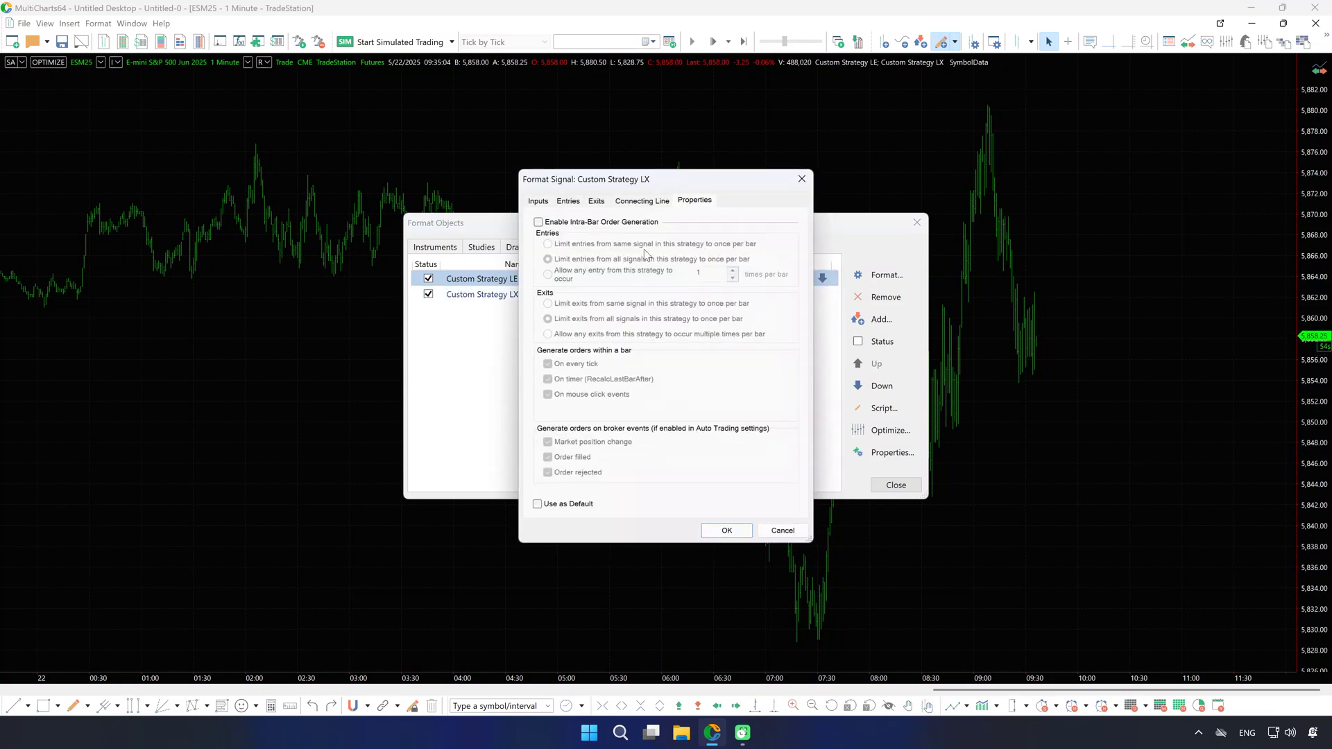
left_click(598, 223)
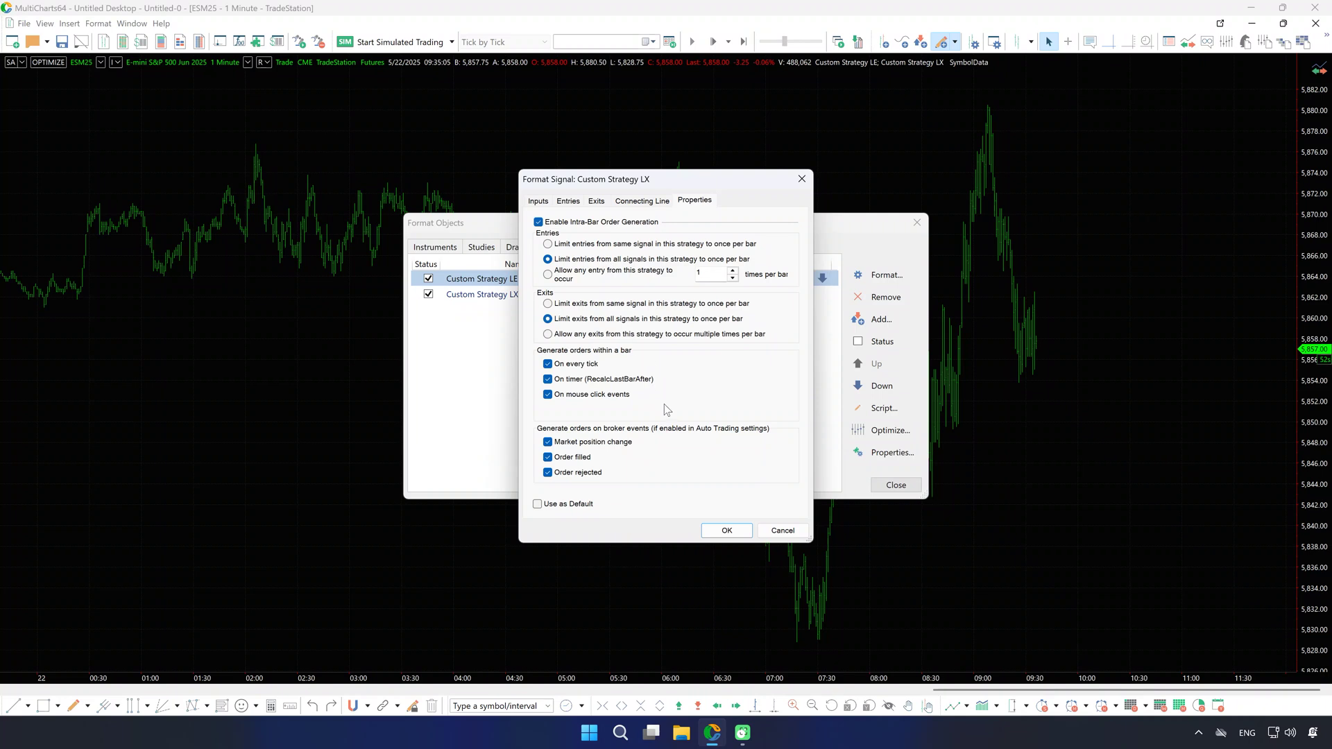
left_click(727, 531)
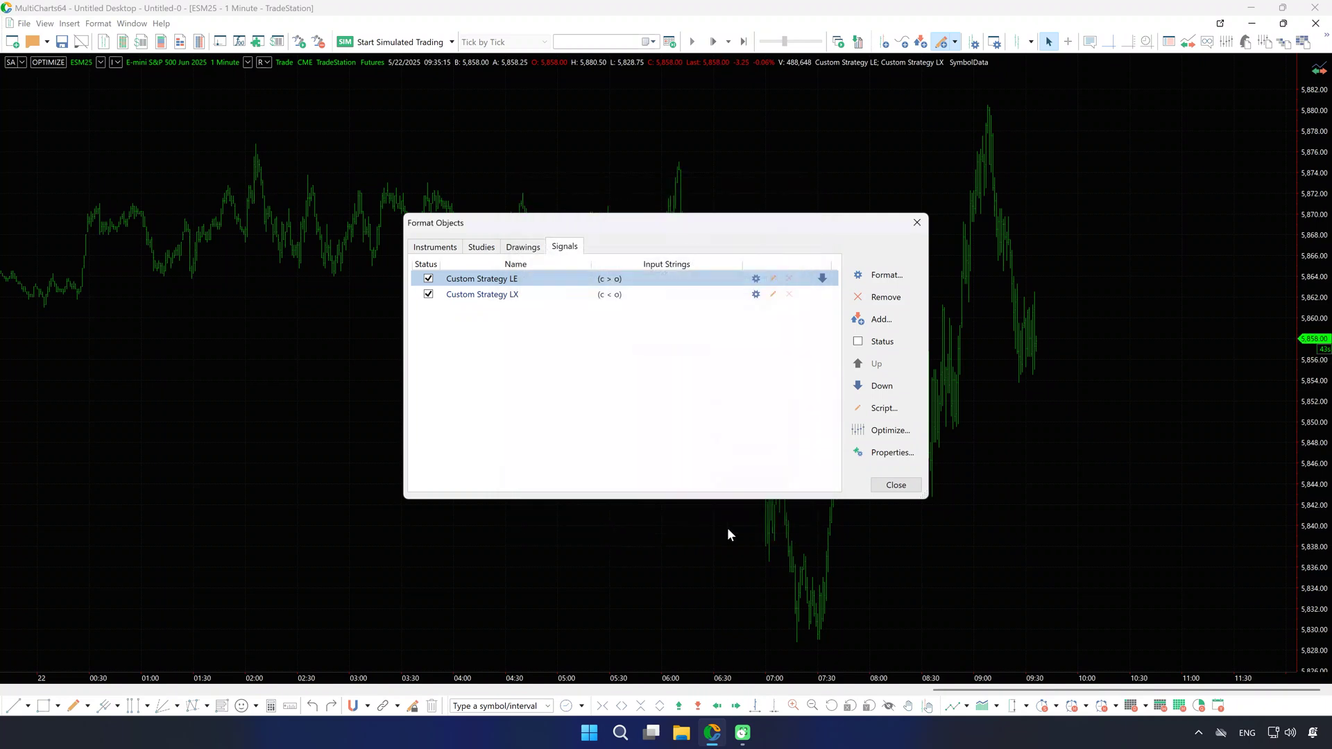
left_click(888, 486)
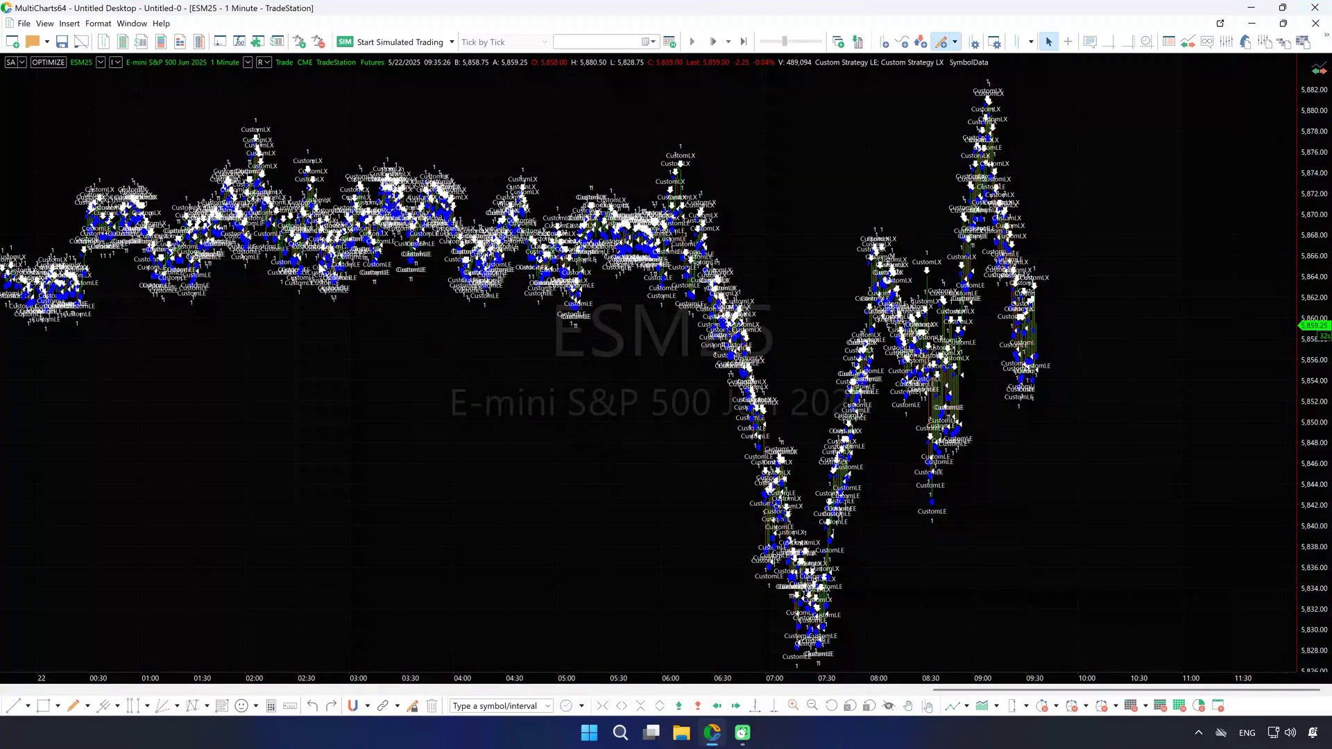
left_click(46, 24)
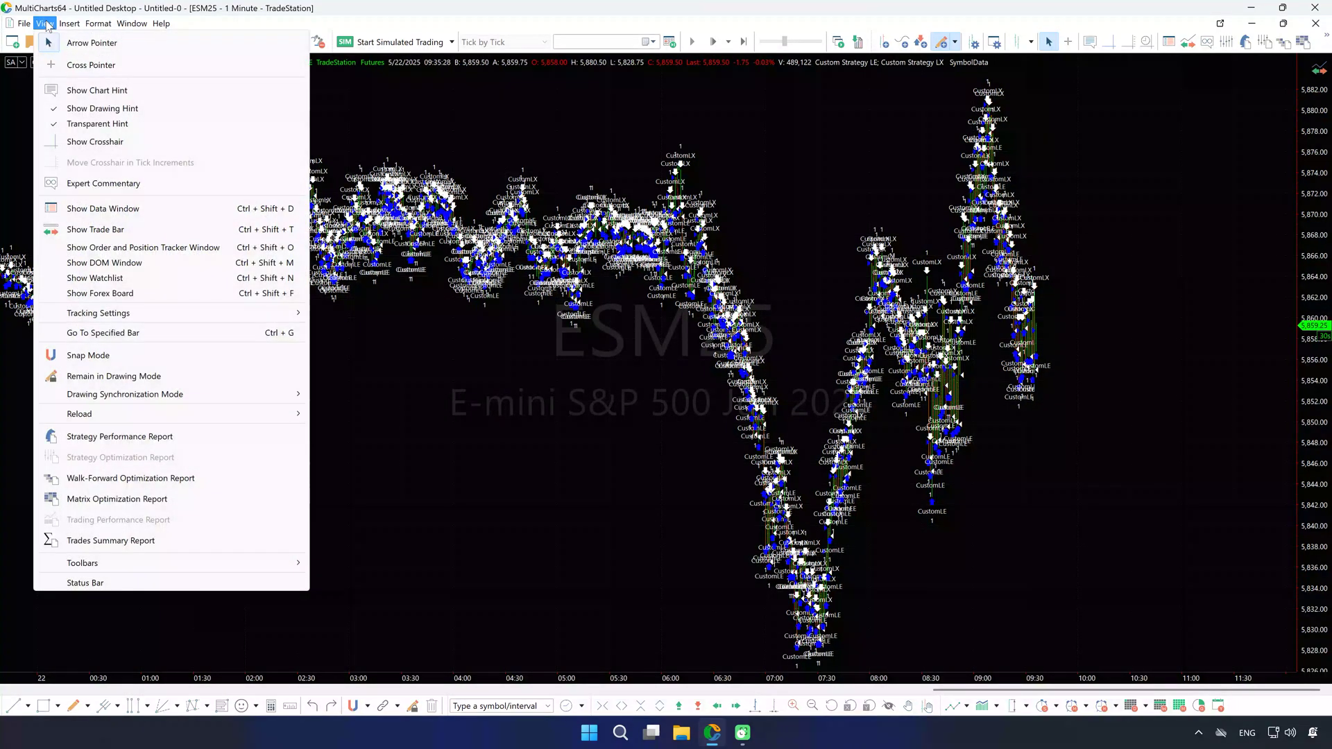
left_click(188, 435)
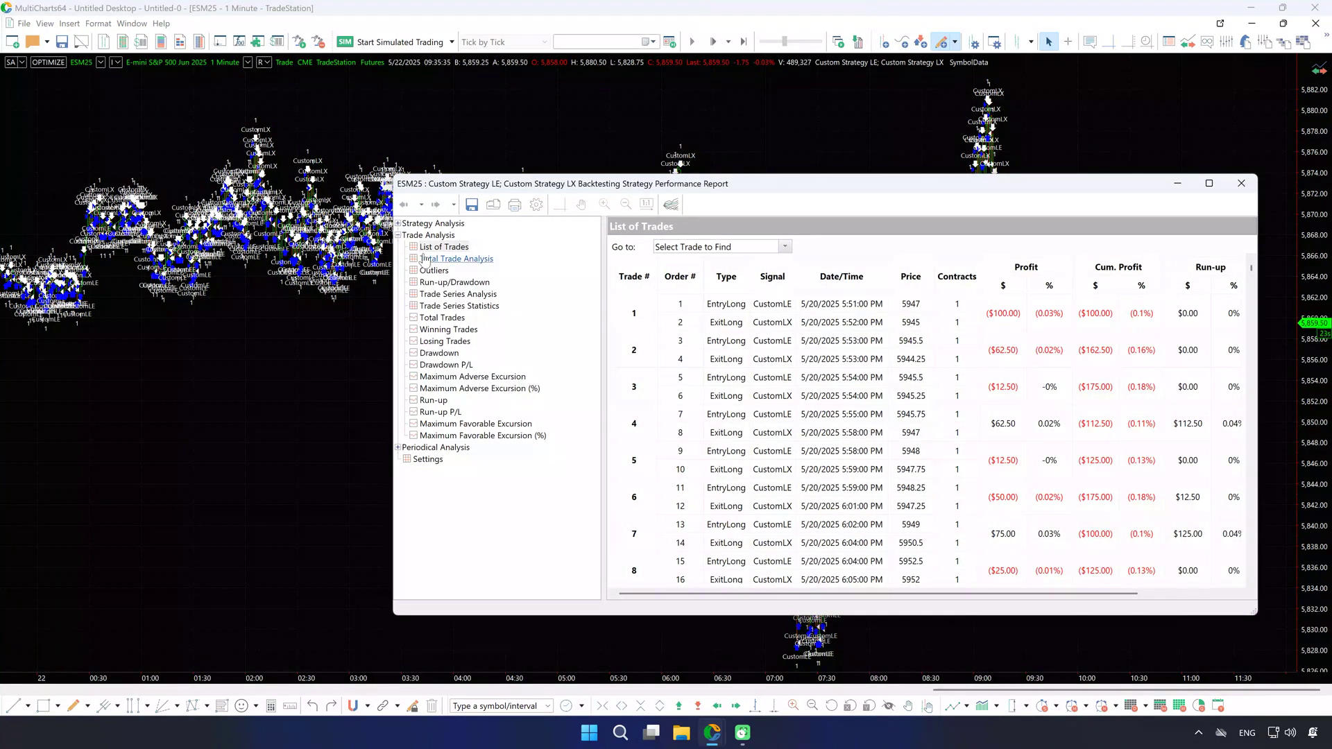
left_click(441, 249)
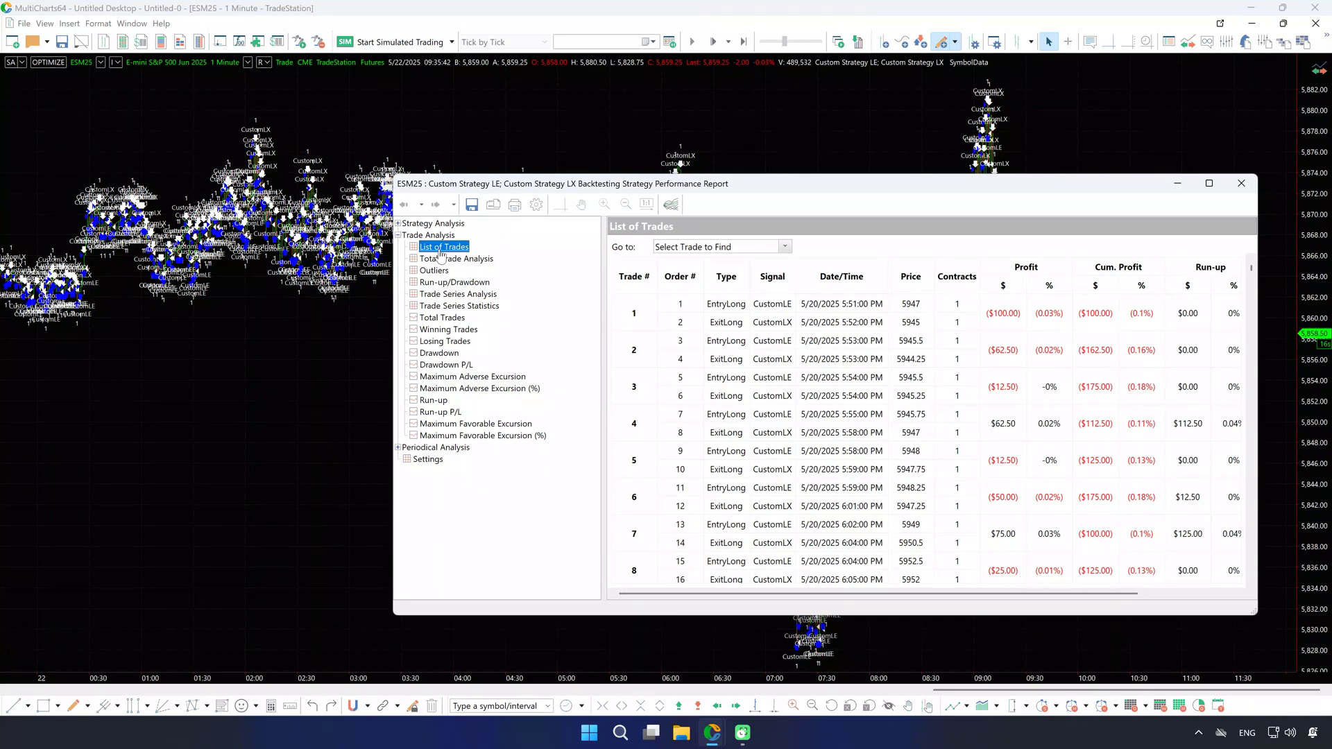
left_click(1233, 189)
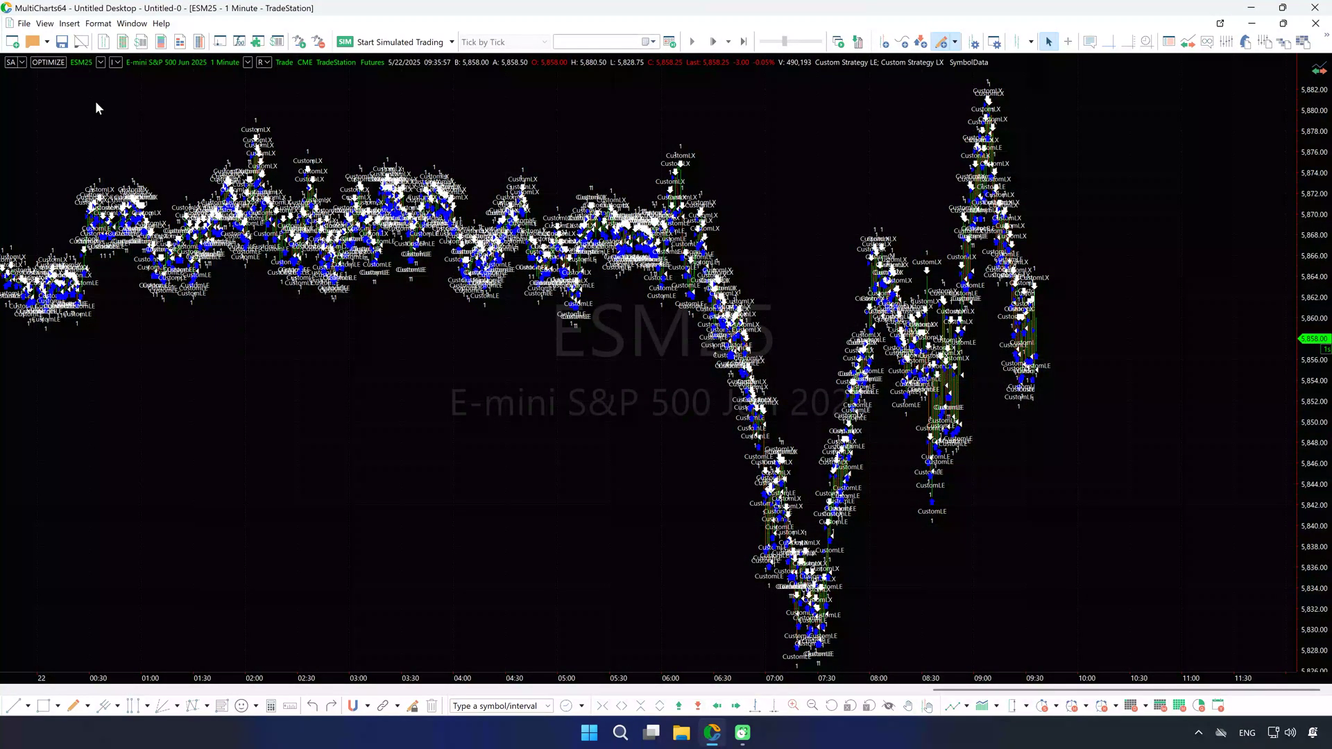
Step: Open Strategy Properties from the Format menu, then close it without changes
left_click(99, 23)
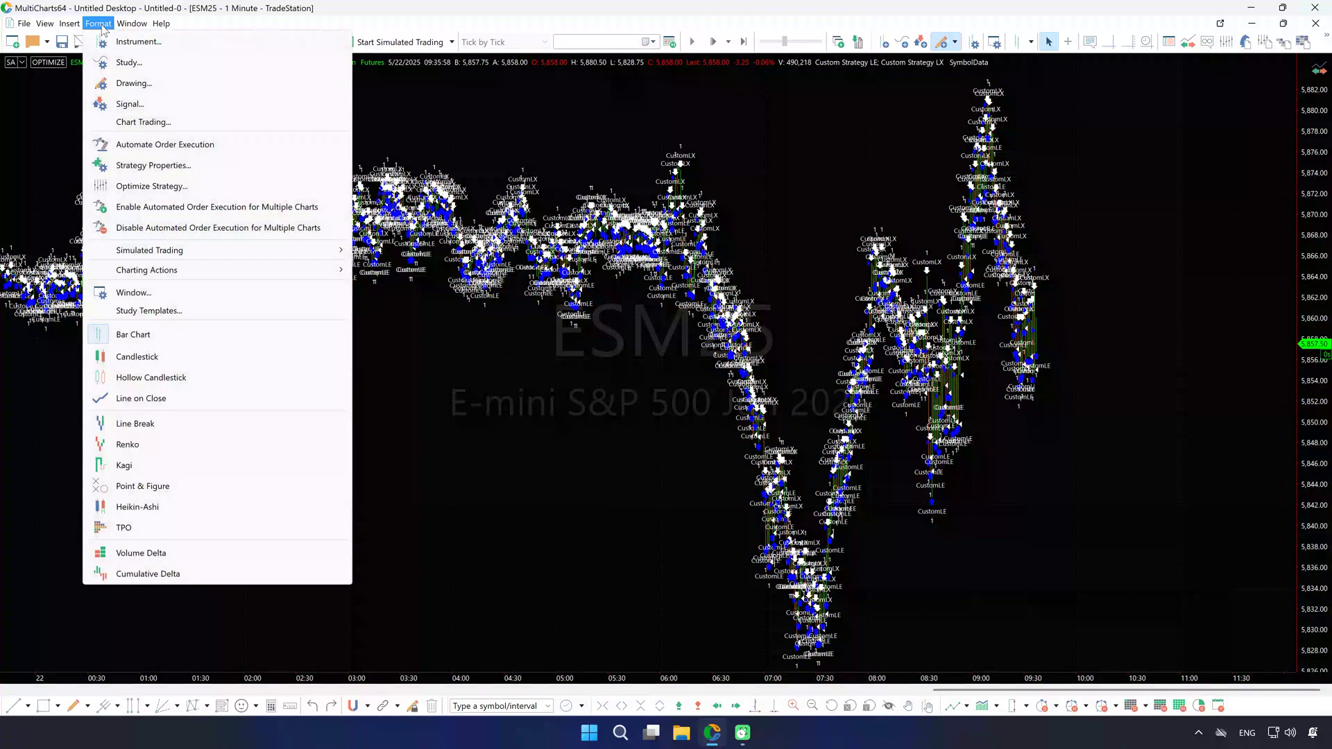
left_click(154, 167)
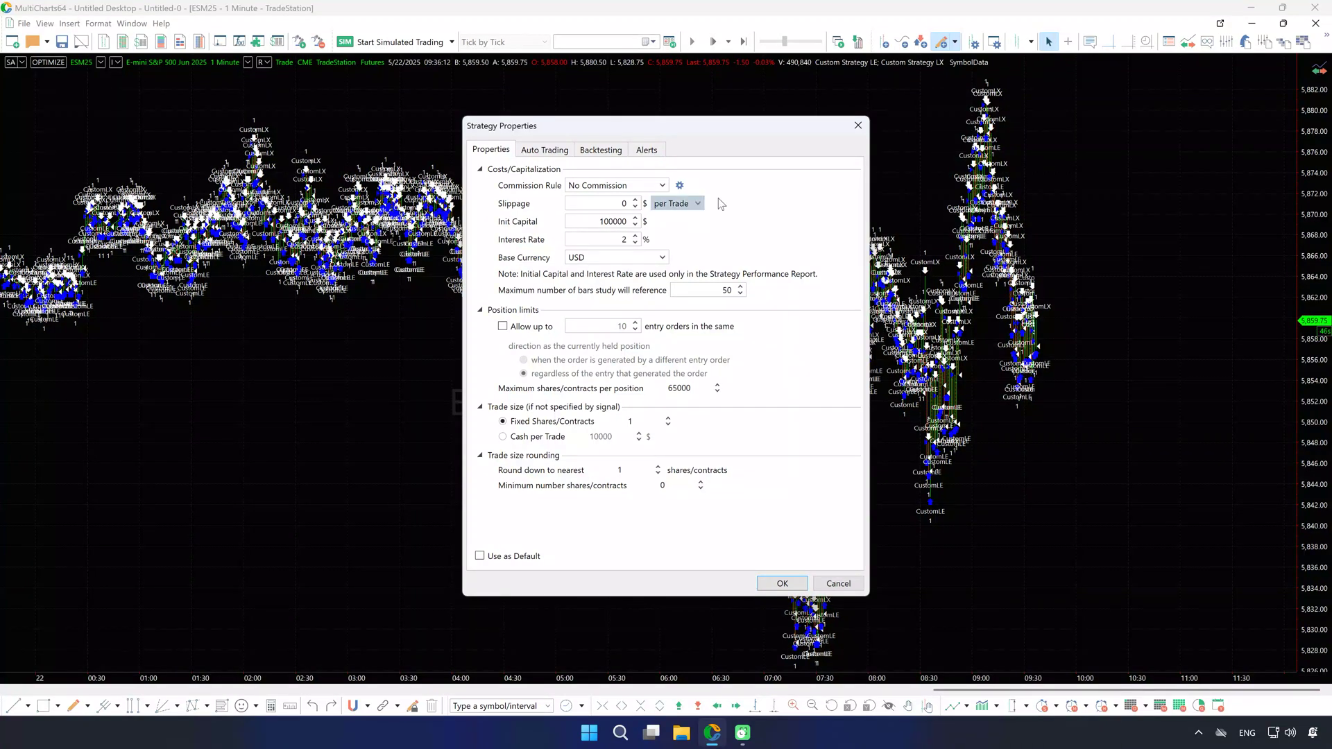
left_click(858, 126)
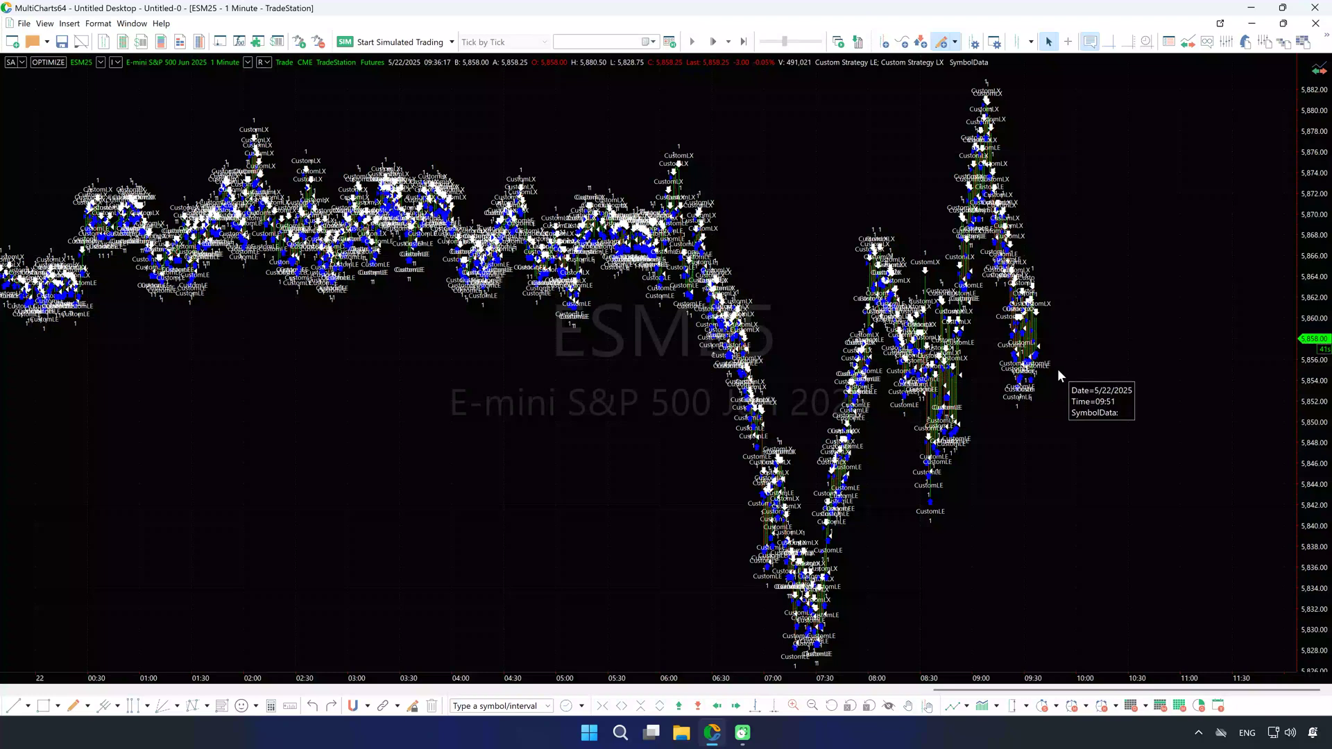
mouse_move(1036, 354)
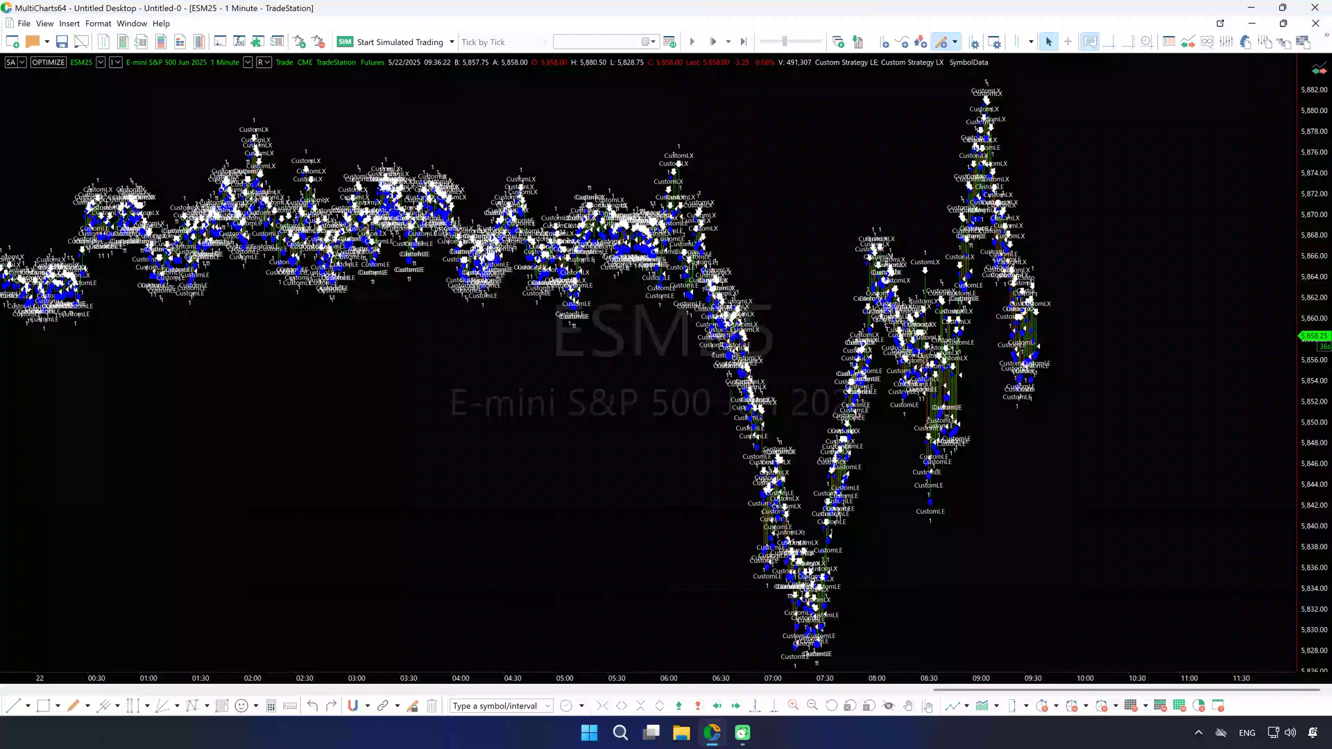
Step: Set the maximum bars the strategy references to 5000 in Strategy Properties and confirm
left_click(105, 26)
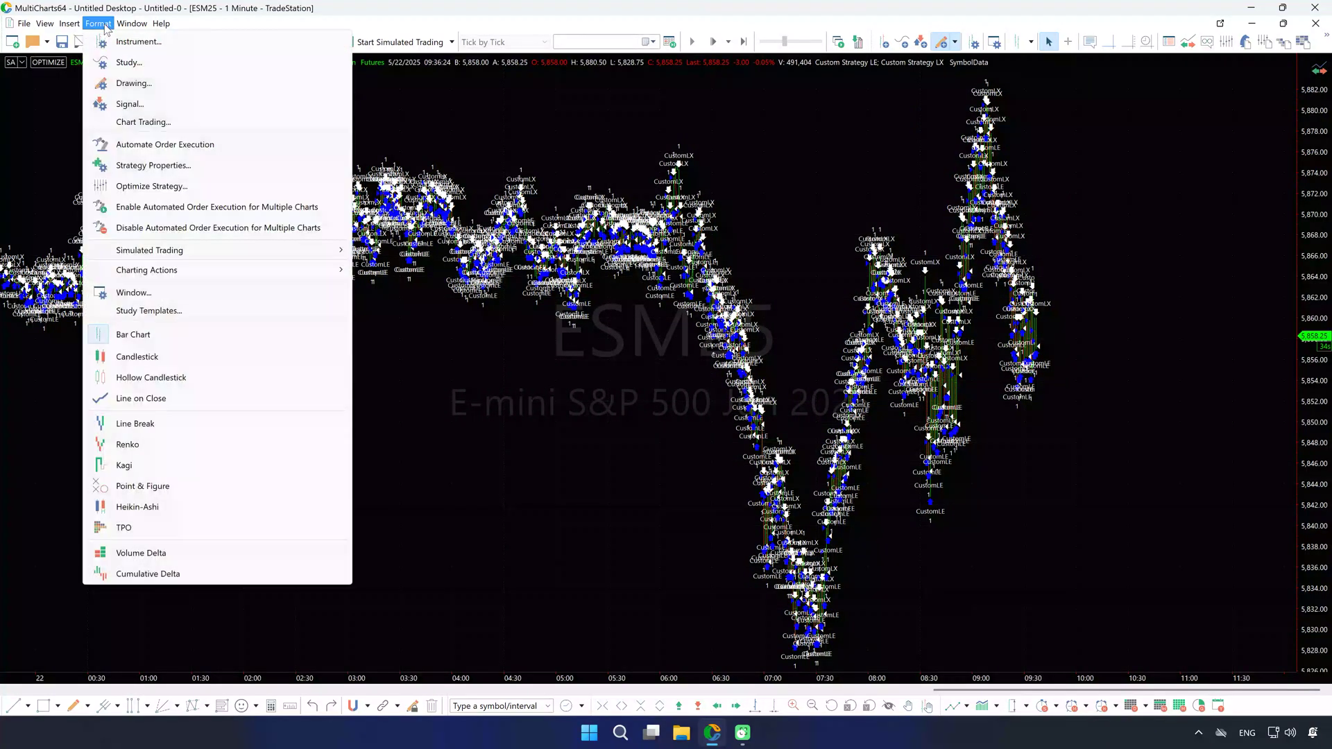
left_click(159, 167)
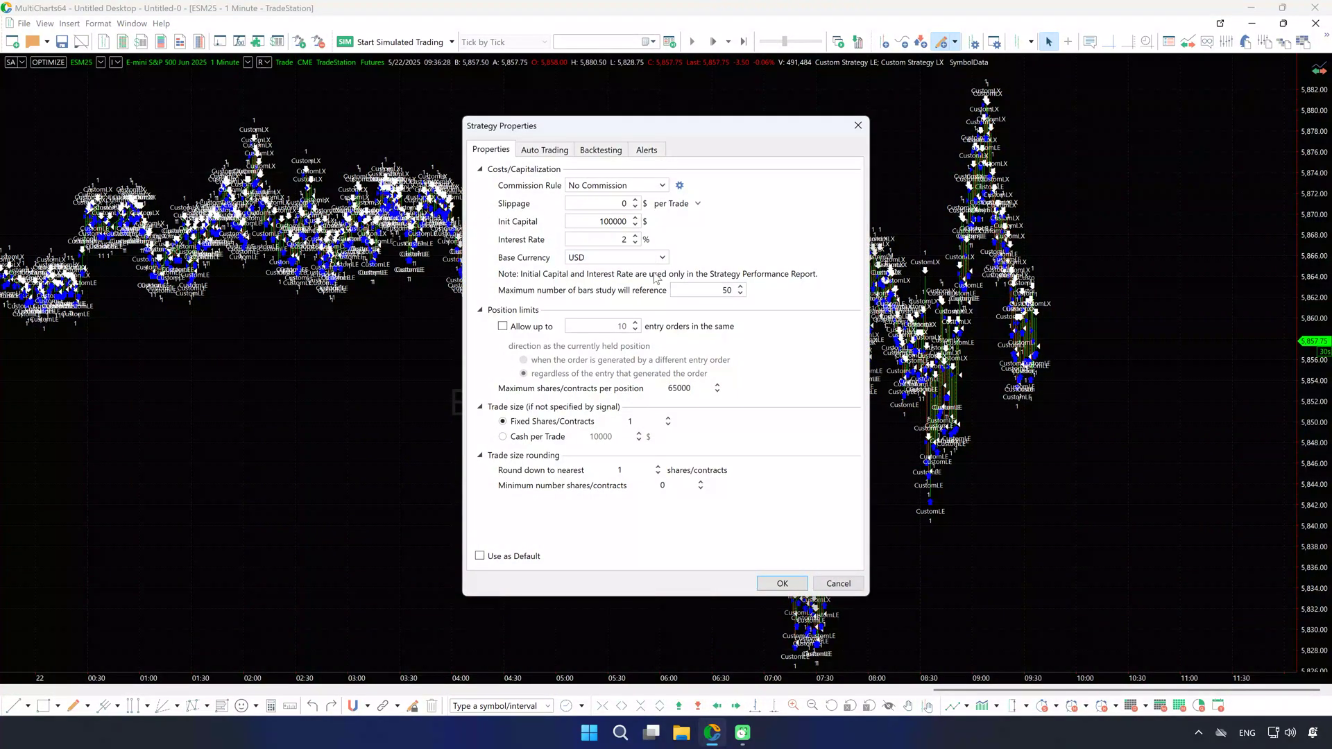
double_click(725, 290)
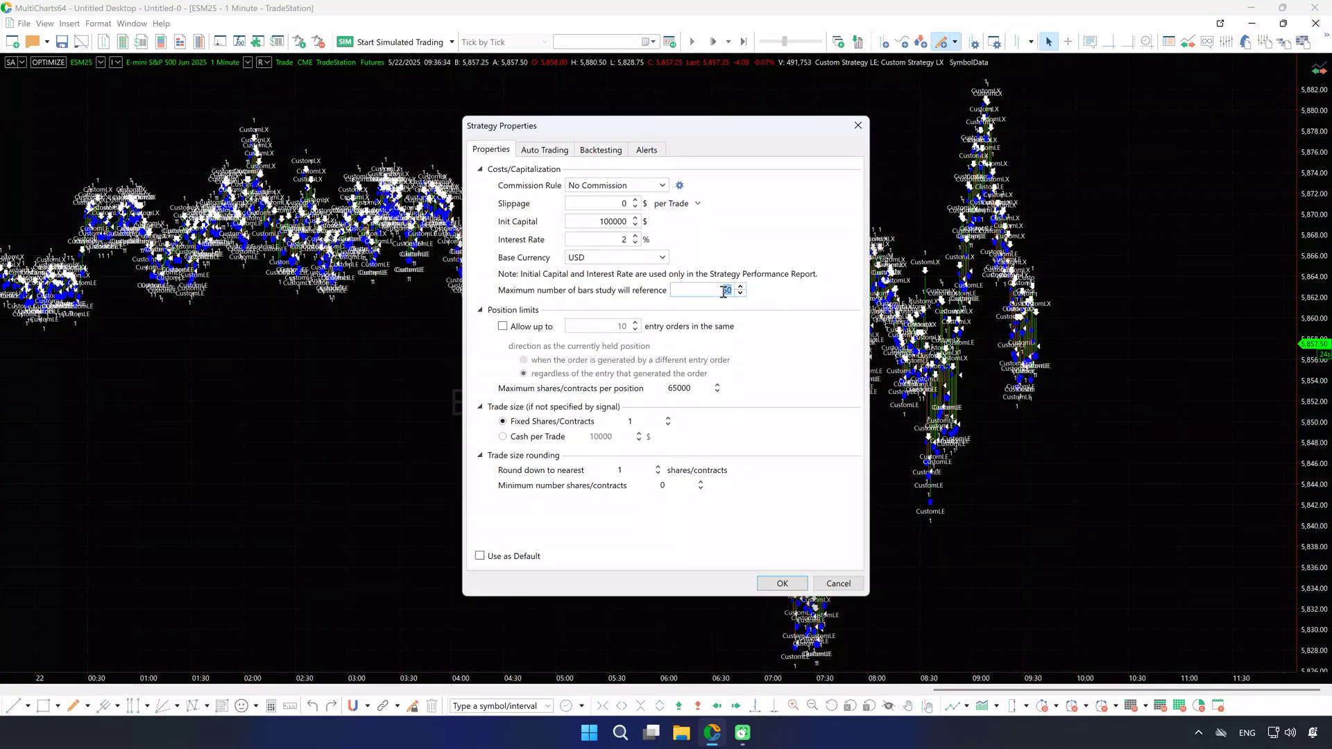
type("5000")
left_click(798, 582)
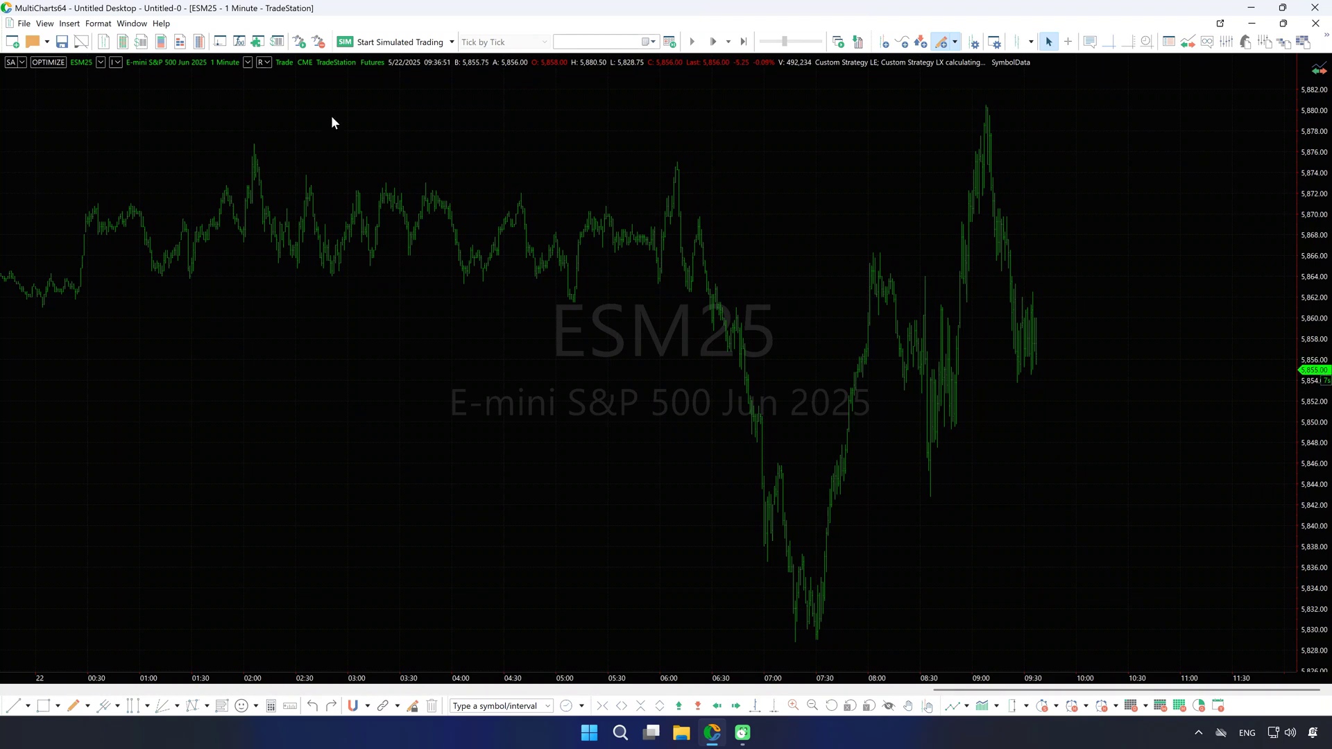
Step: In Strategy Properties, replace the 5000 maximum bars referenced with 50
left_click(91, 26)
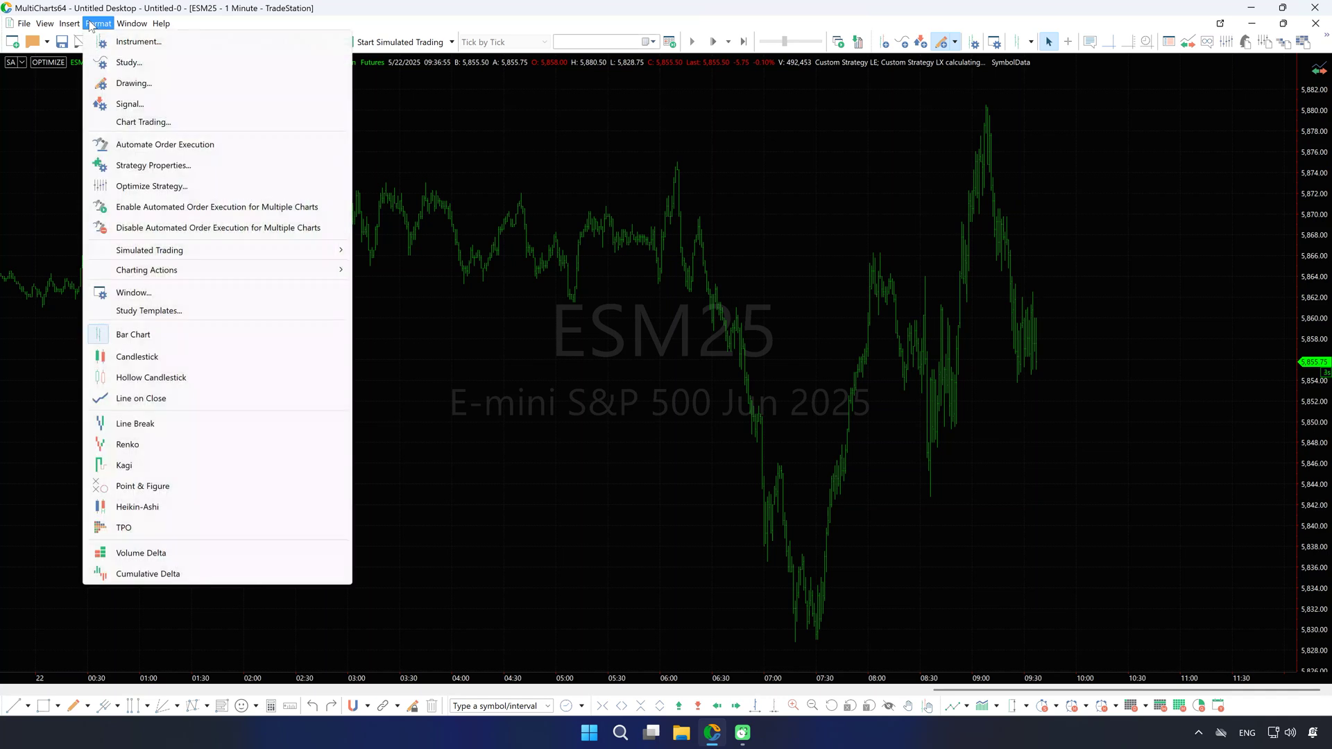
left_click(161, 165)
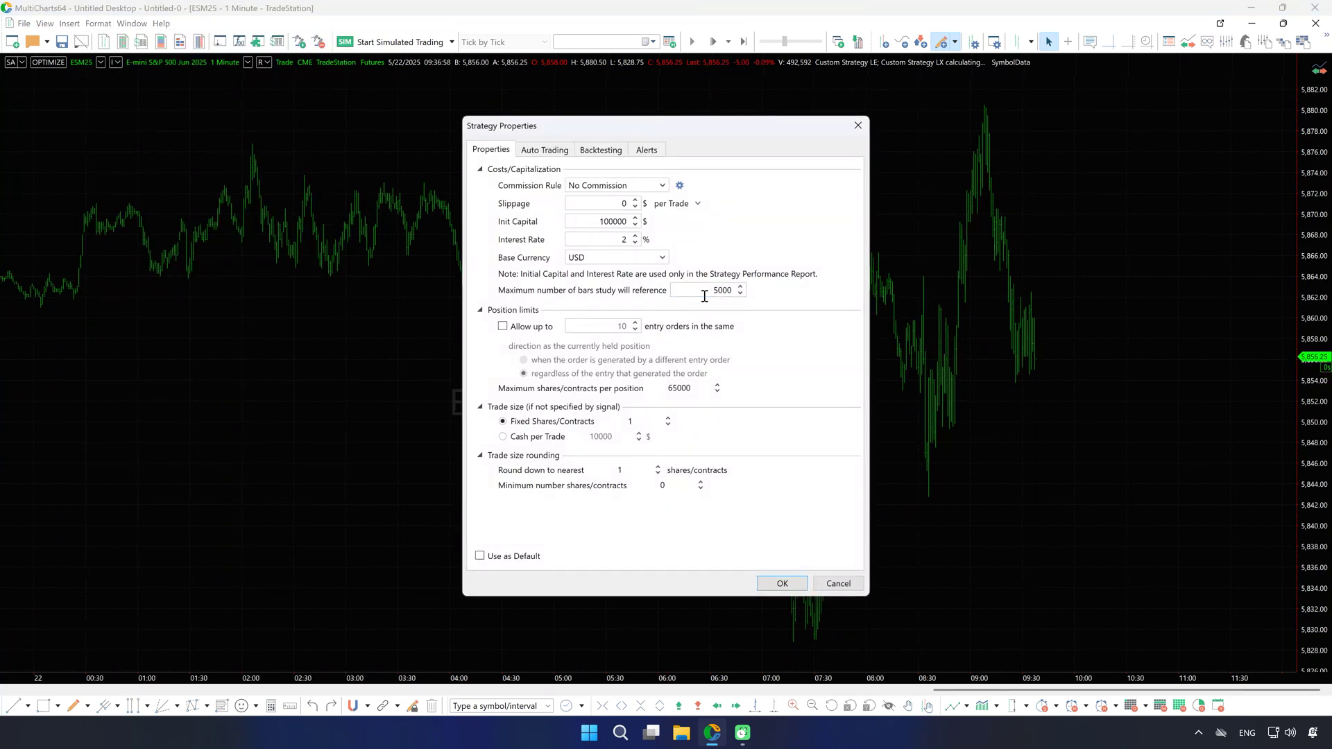
double_click(714, 292)
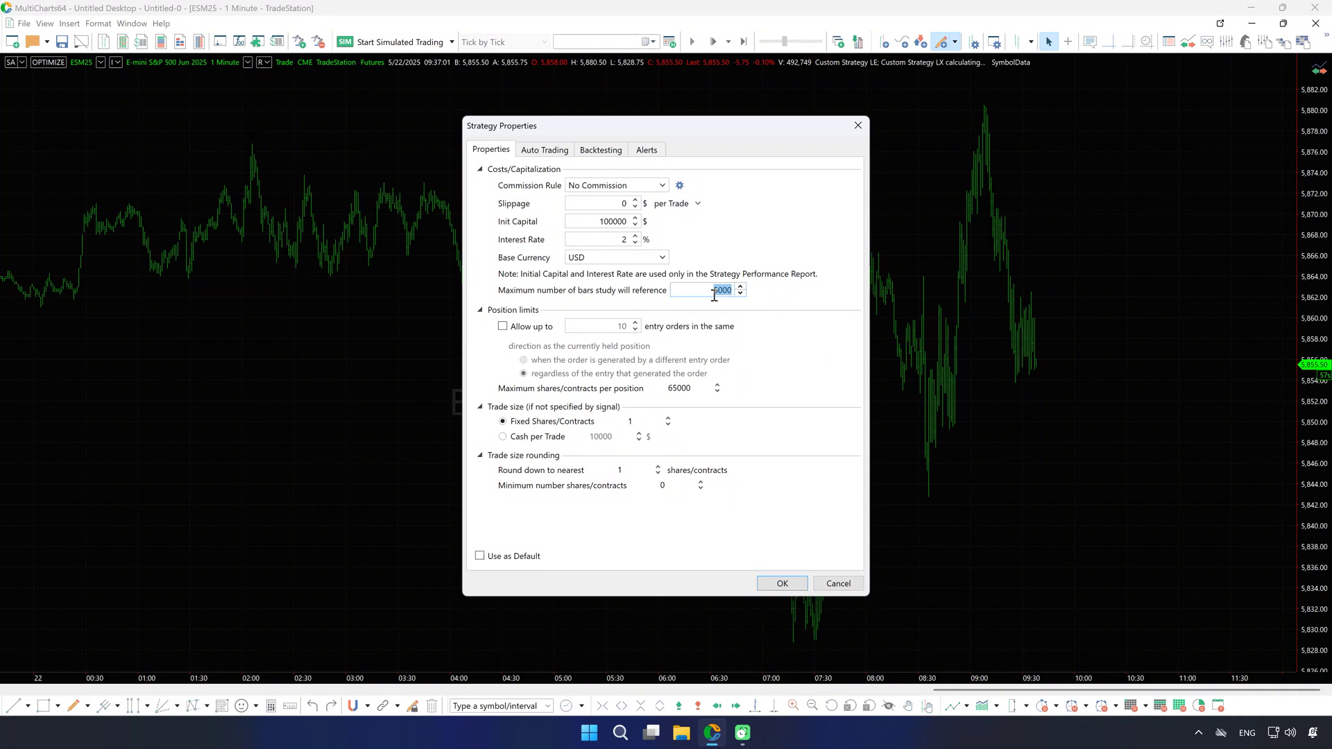
type("5")
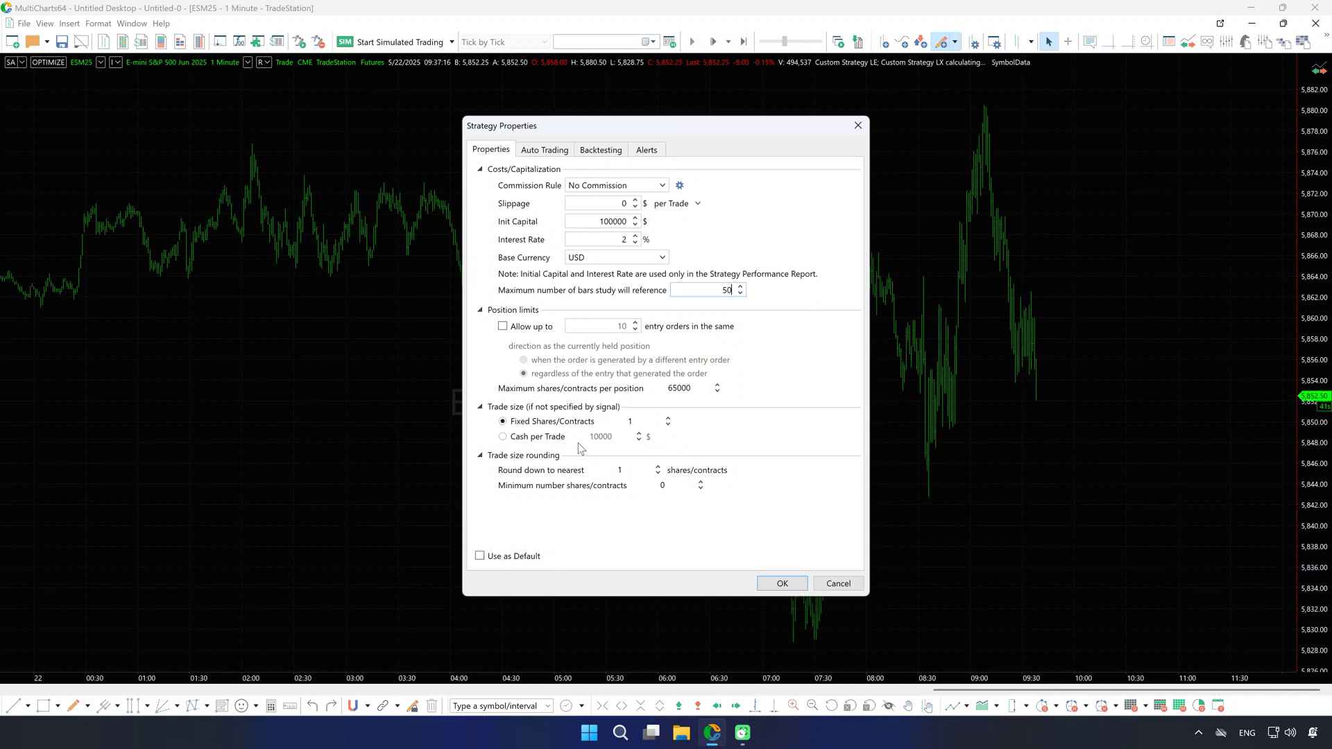
Step: Confirm the 50-bar setting so the Custom Strategy LE/LX markers redraw on the chart
left_click(777, 583)
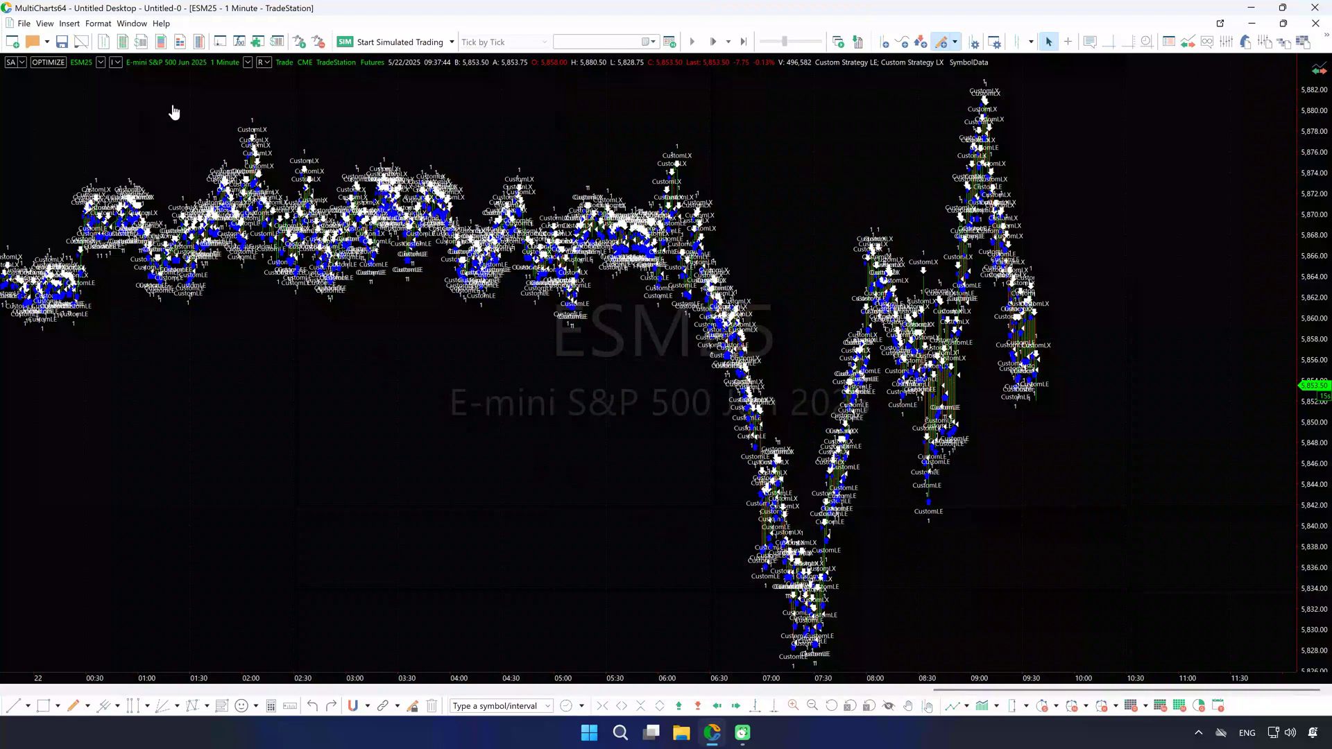
left_click(97, 23)
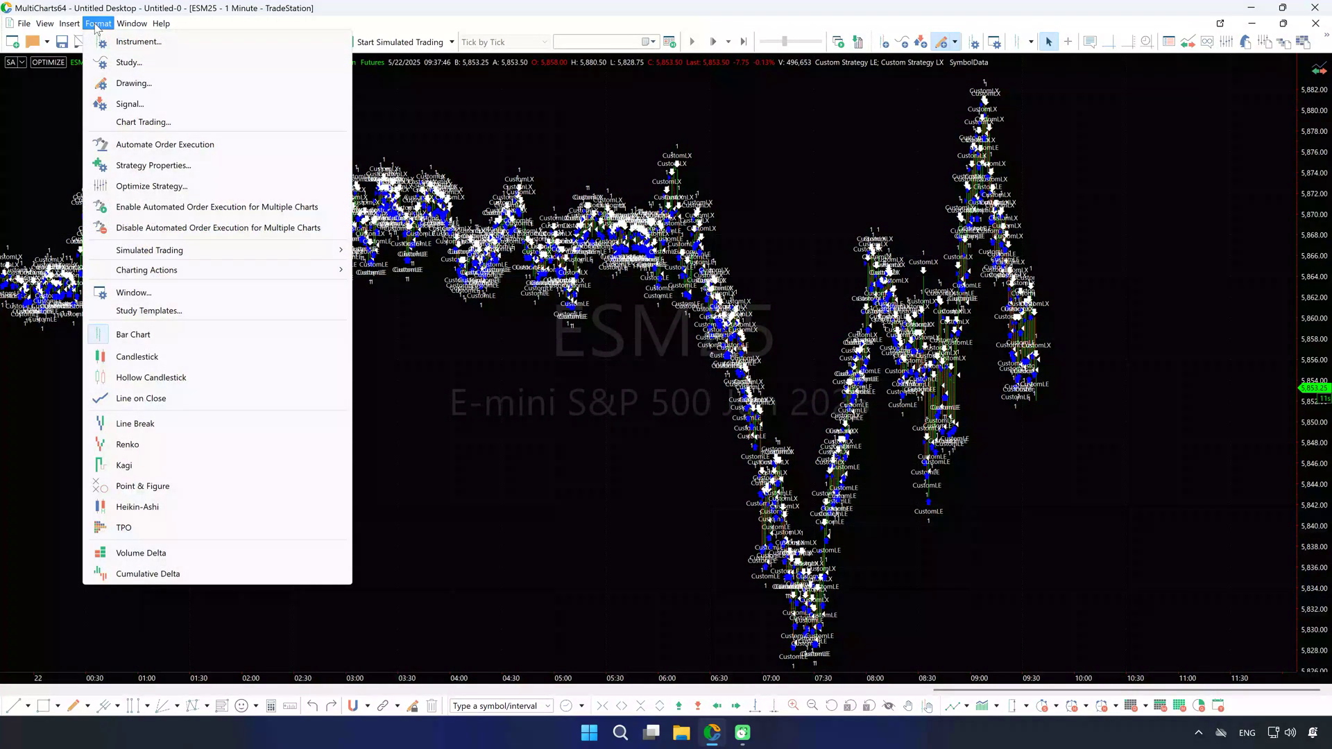
Step: Select Paper Trader TradeStation as the auto-trading broker and accept its 100000 USD simulated account settings
left_click(180, 167)
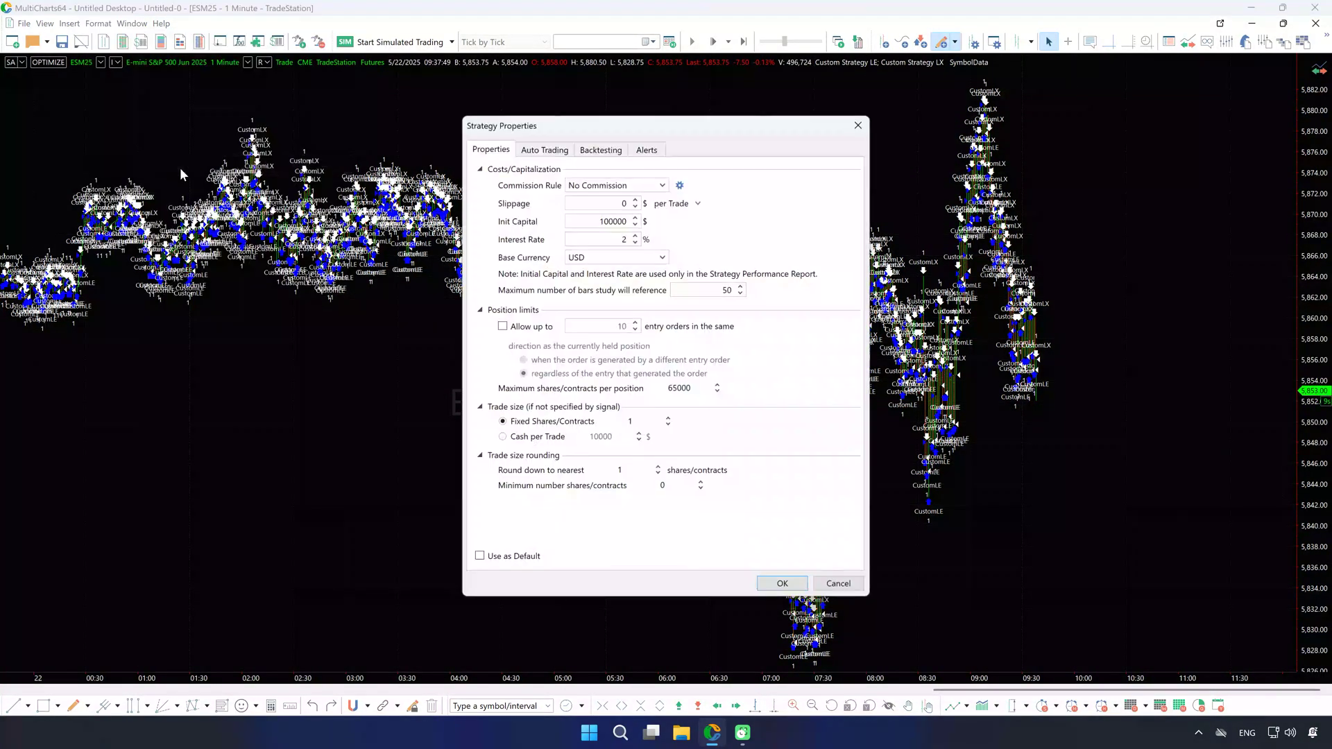
left_click(549, 154)
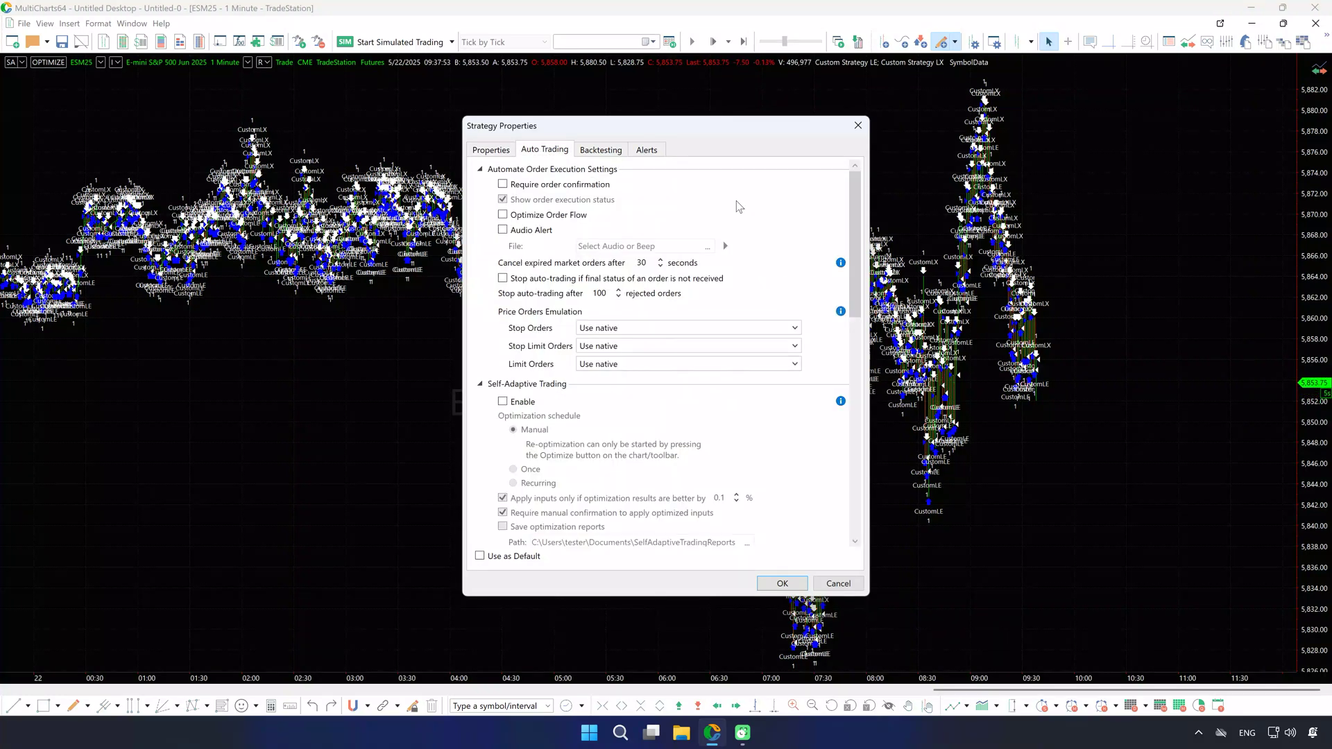
scroll(836, 482, "down", 10)
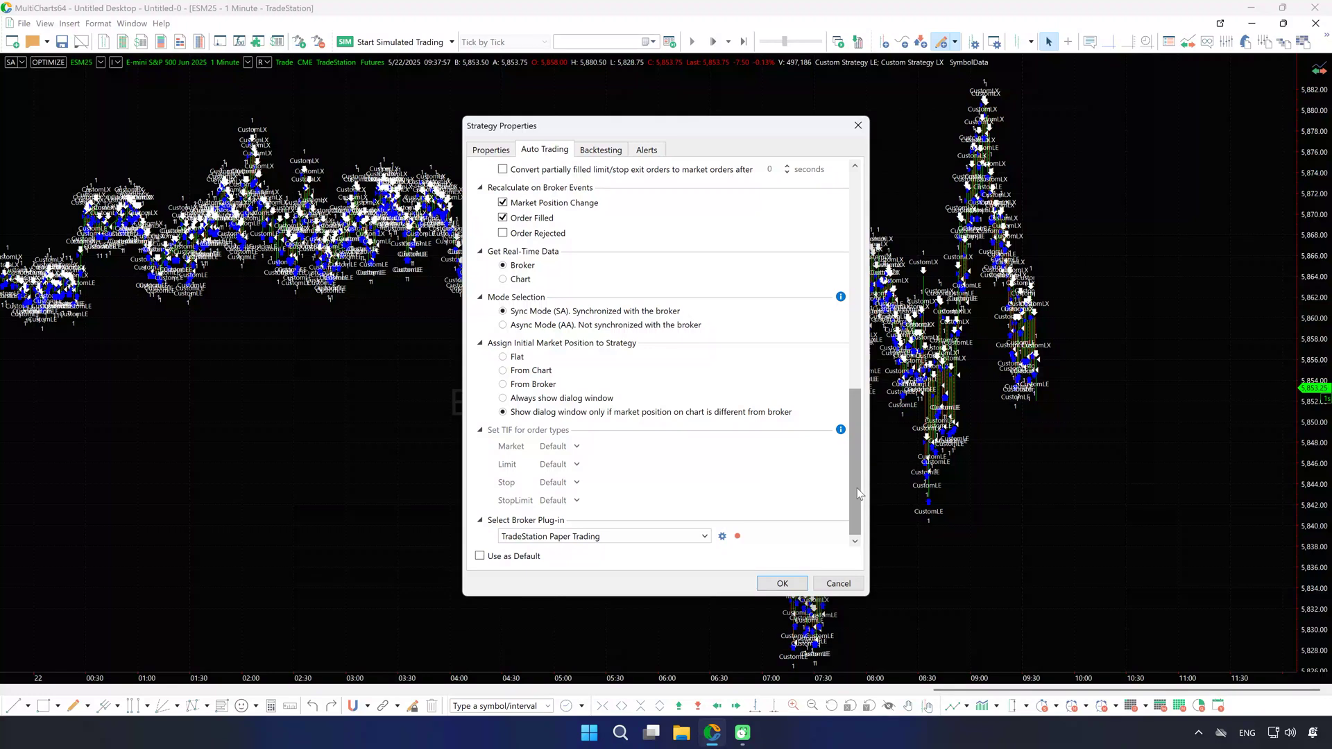
left_click(655, 537)
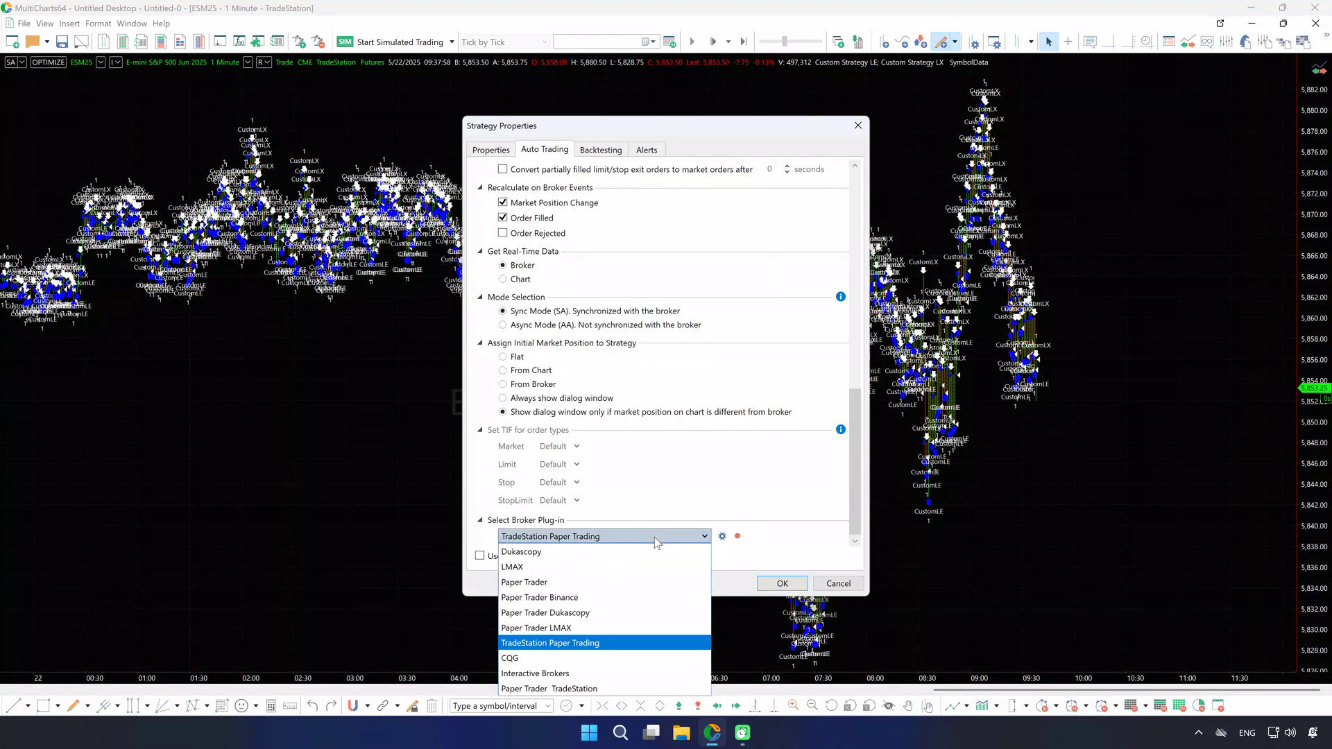
left_click(605, 689)
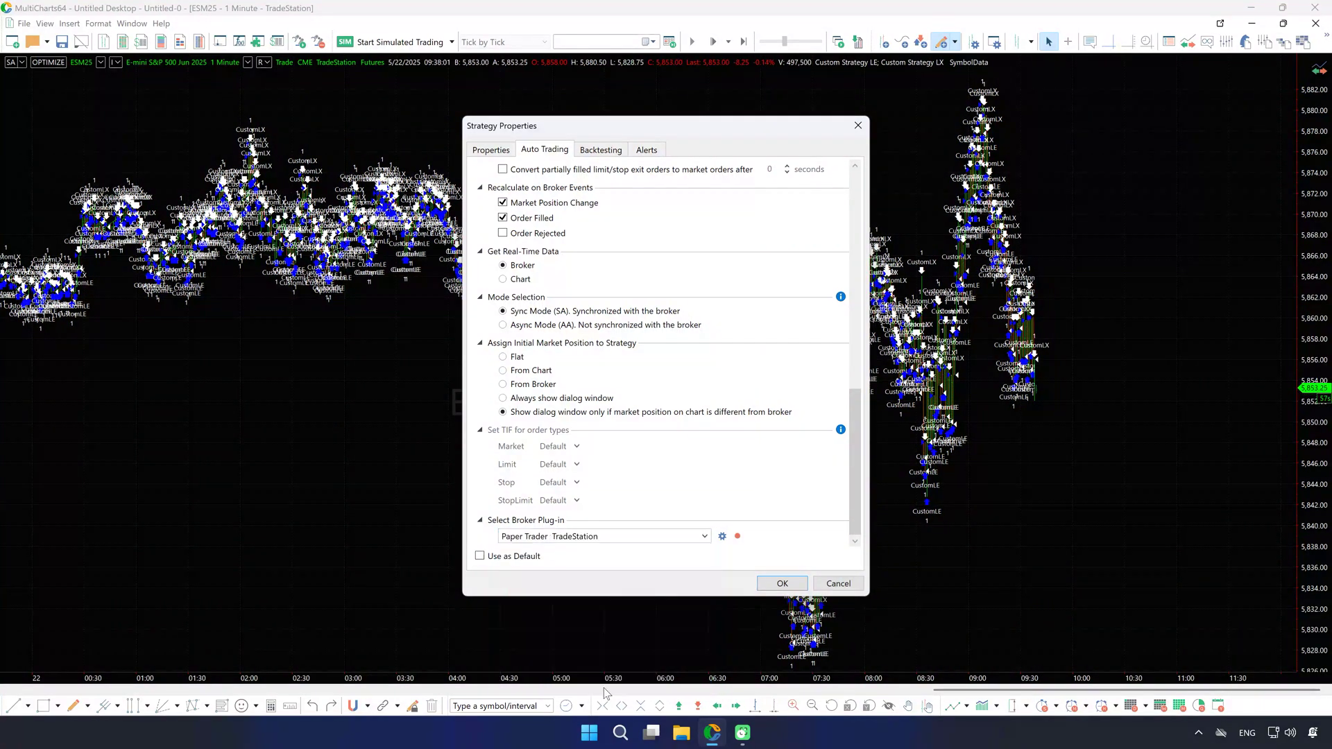
left_click(722, 537)
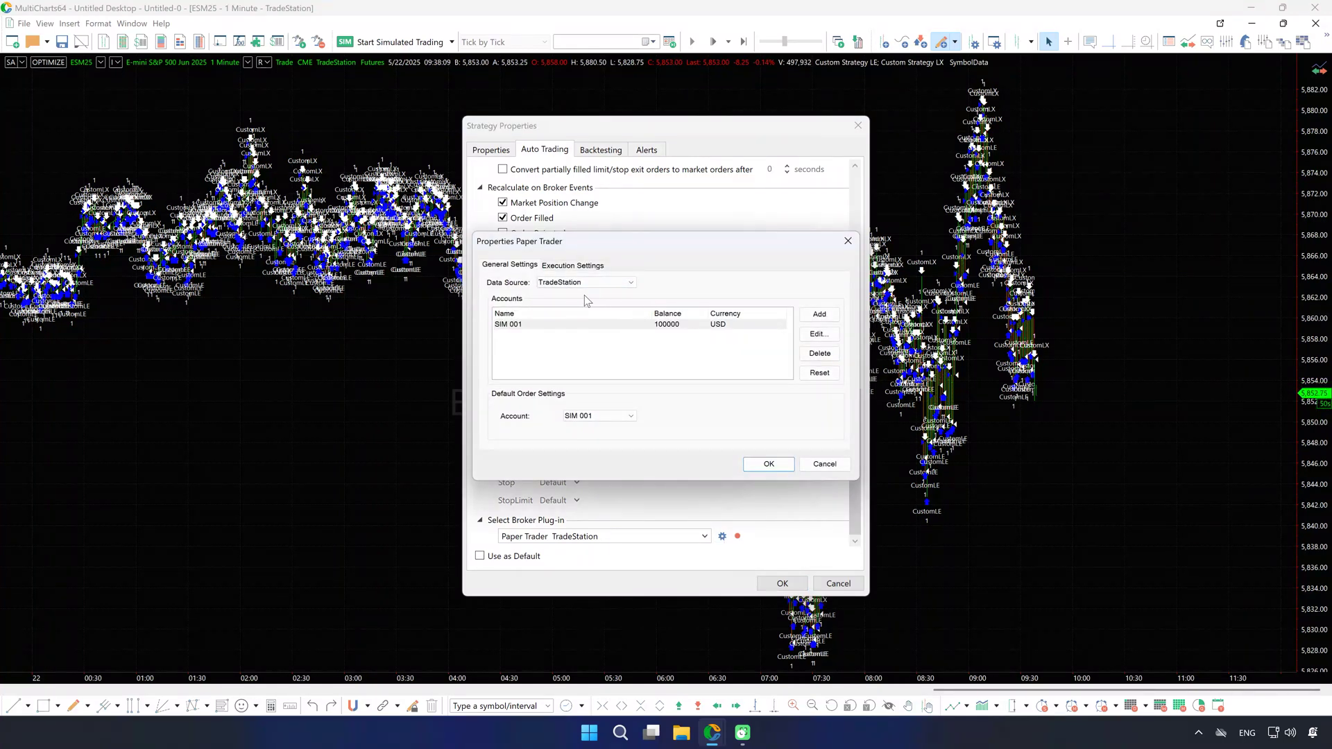
left_click(749, 465)
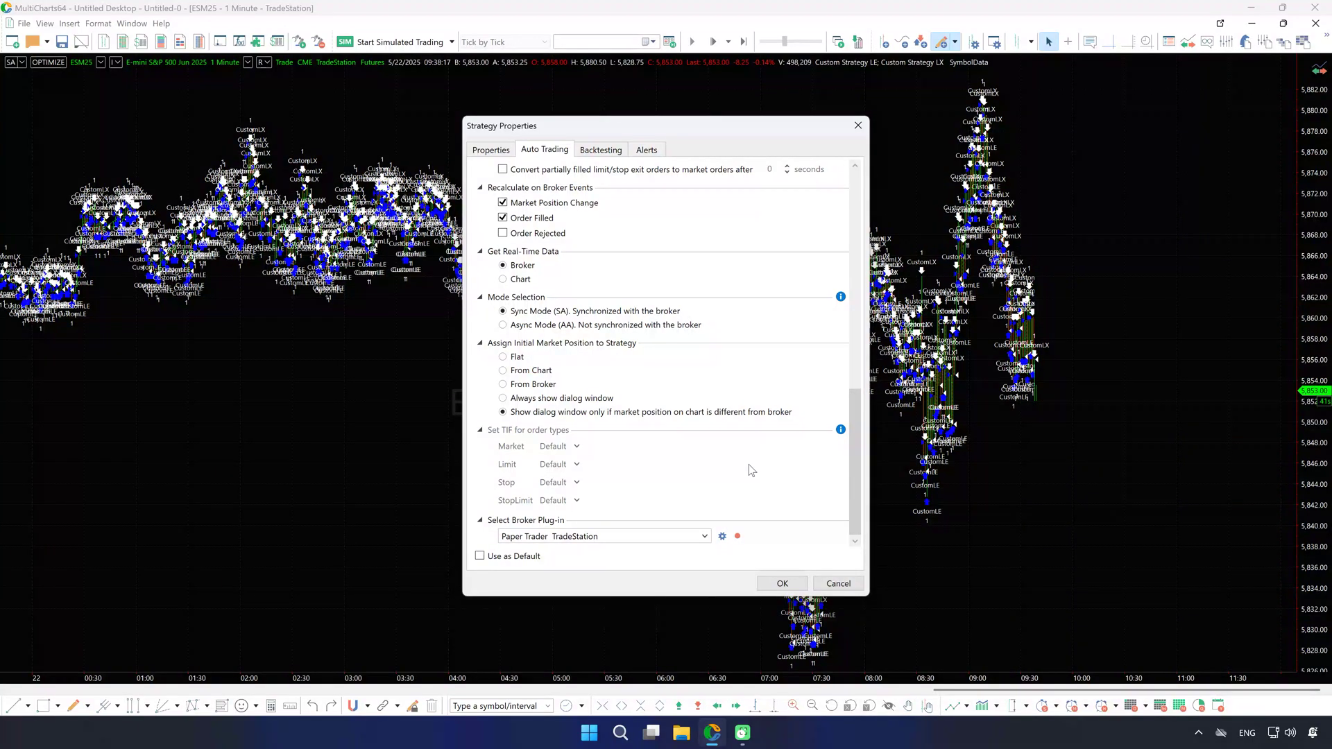
Step: Switch the broker plug-in to CQG, look up its default account, and confirm the settings
left_click(647, 537)
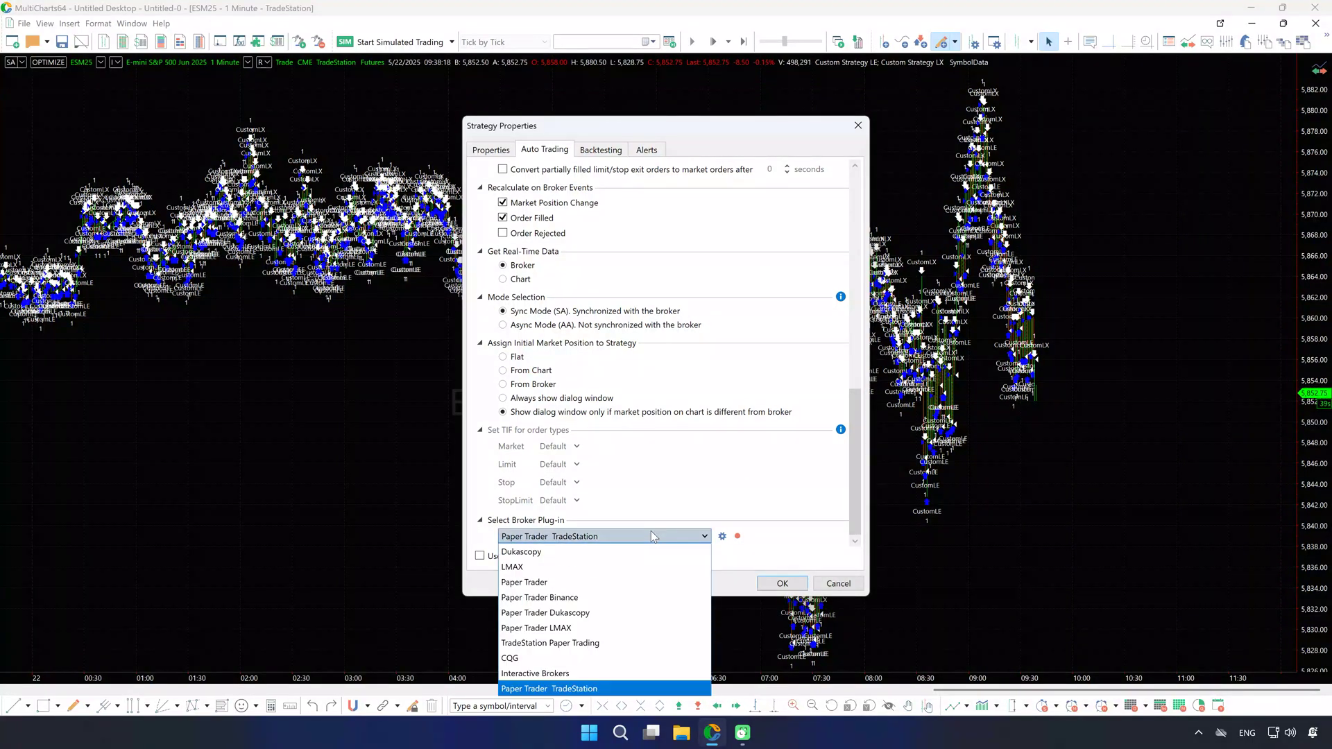
left_click(631, 664)
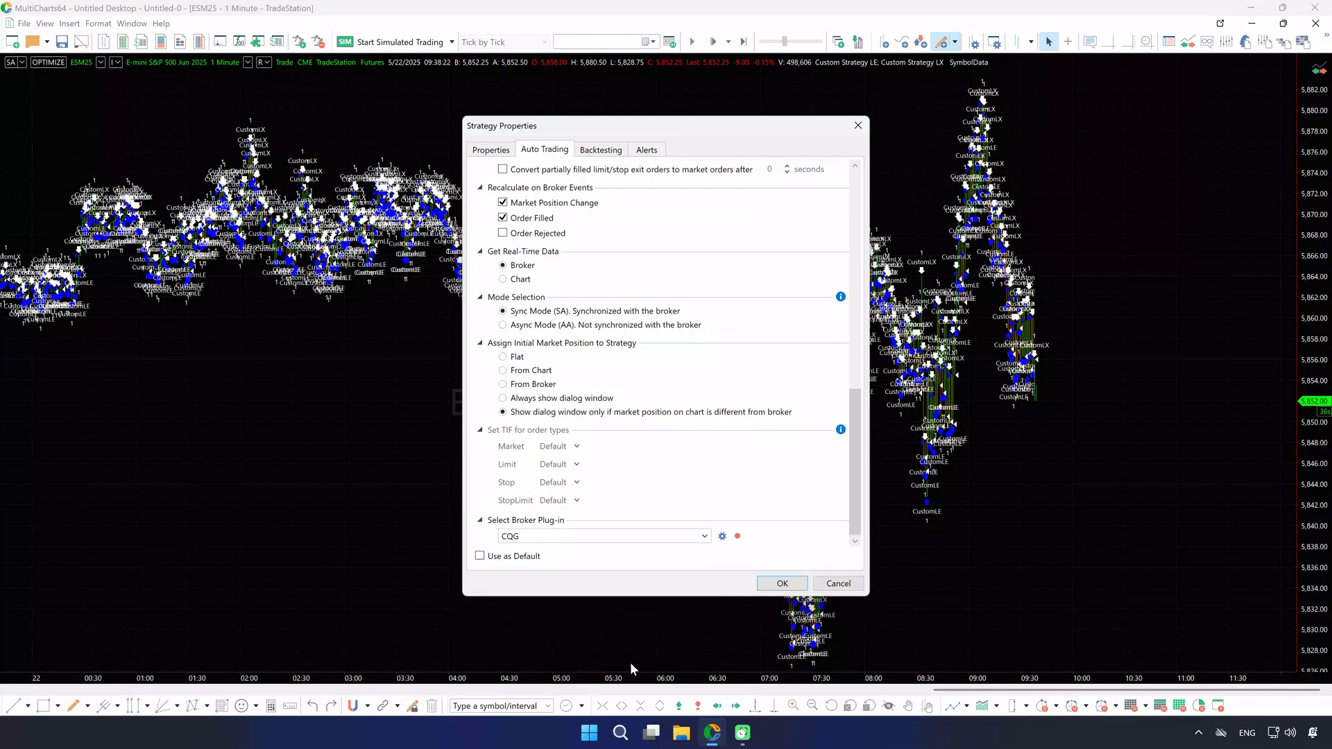
left_click(722, 536)
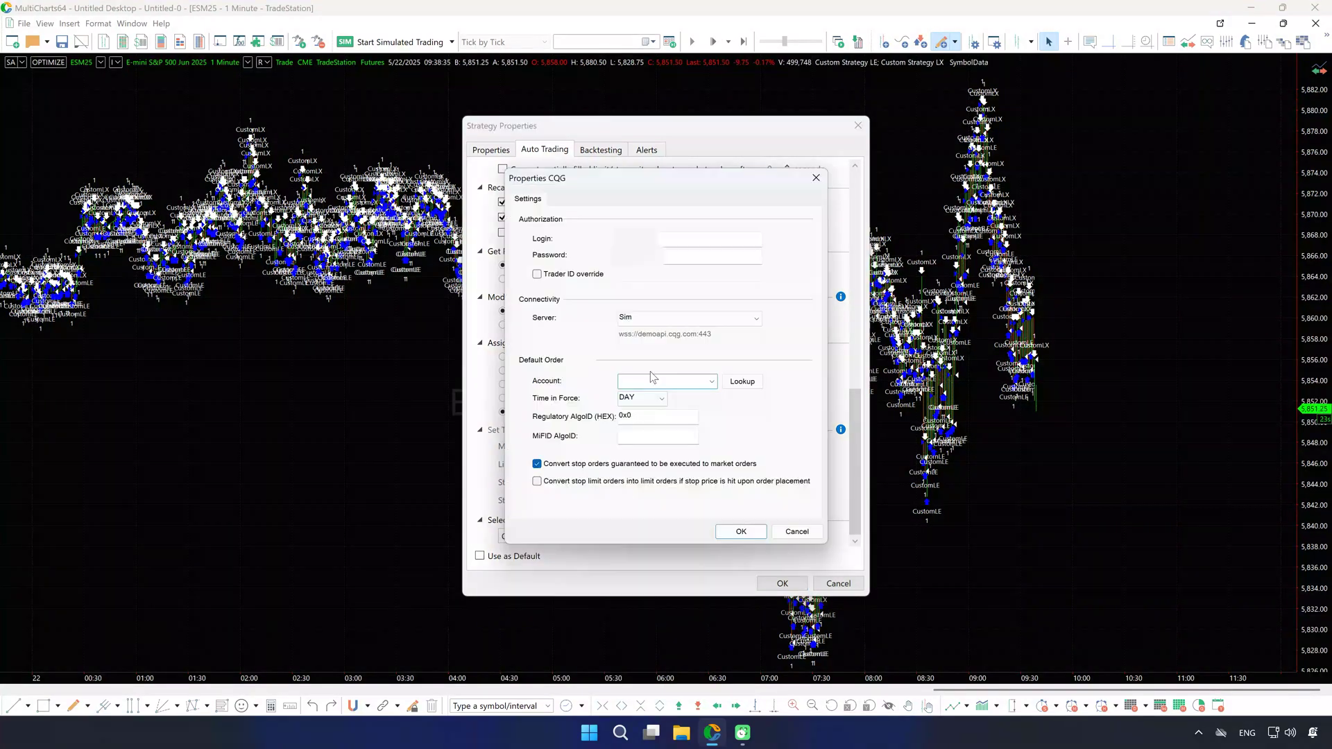
left_click(740, 383)
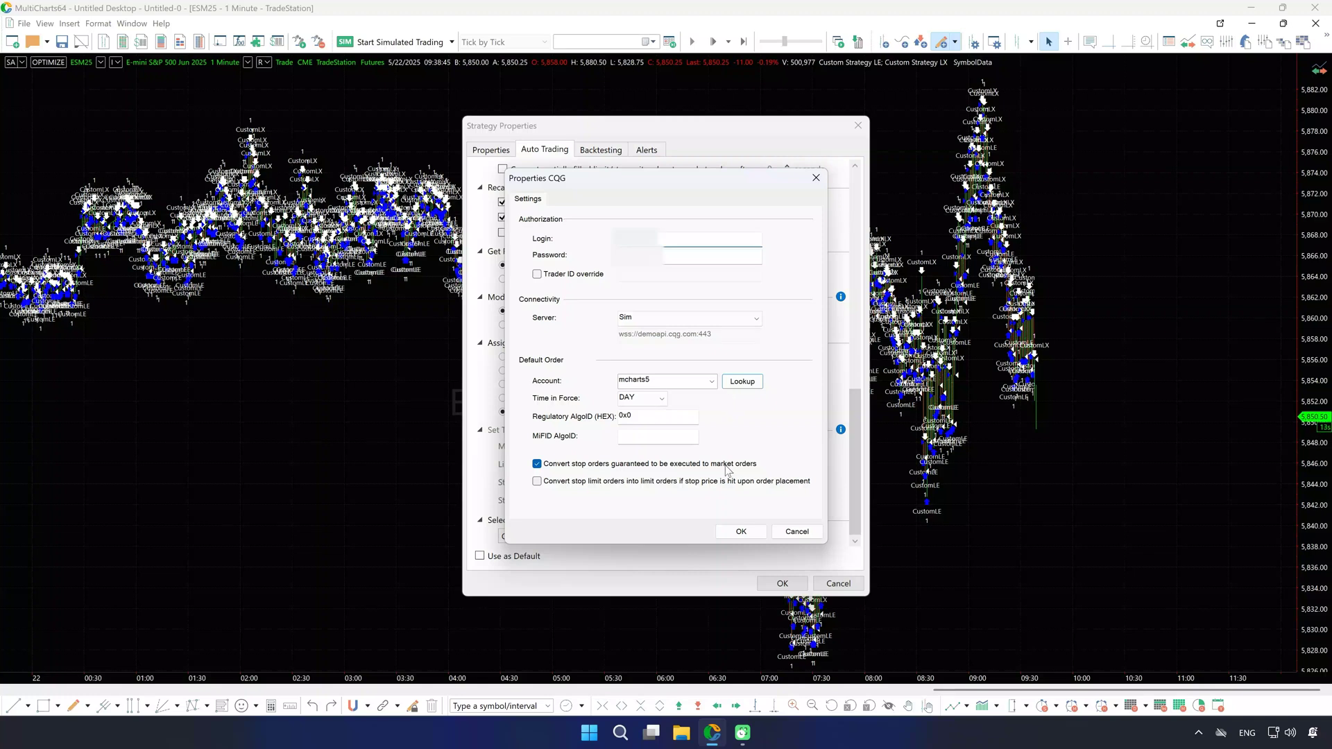
left_click(741, 532)
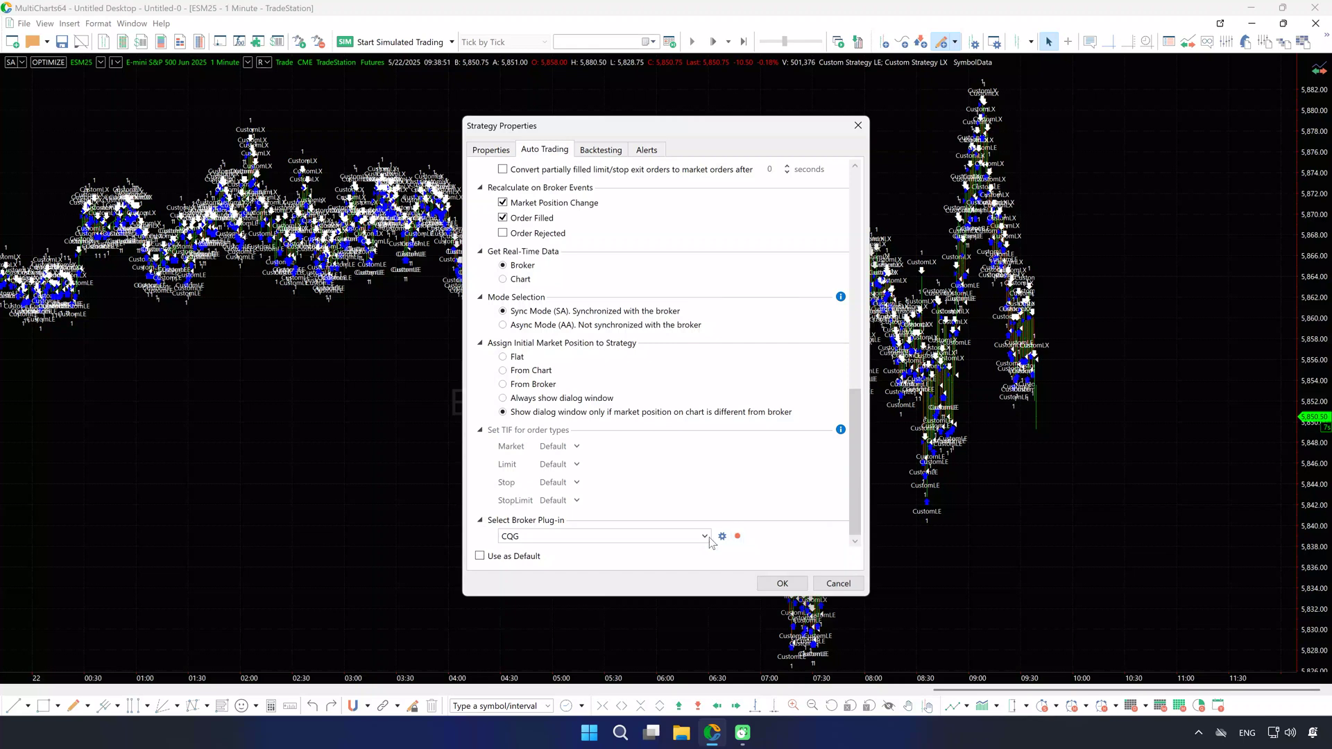
Step: Review the Interactive Brokers plug-in settings, then switch the broker plug-in back to Paper Trader TradeStation
left_click(703, 538)
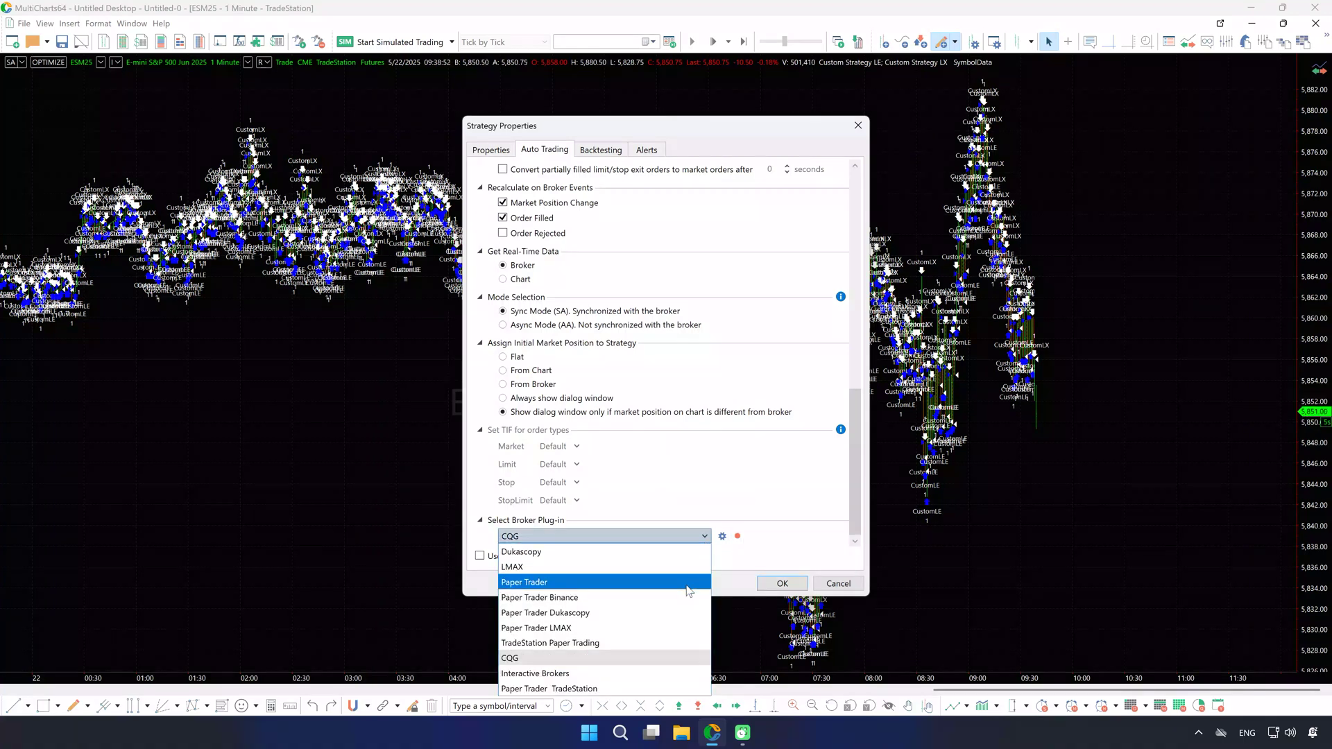
left_click(654, 674)
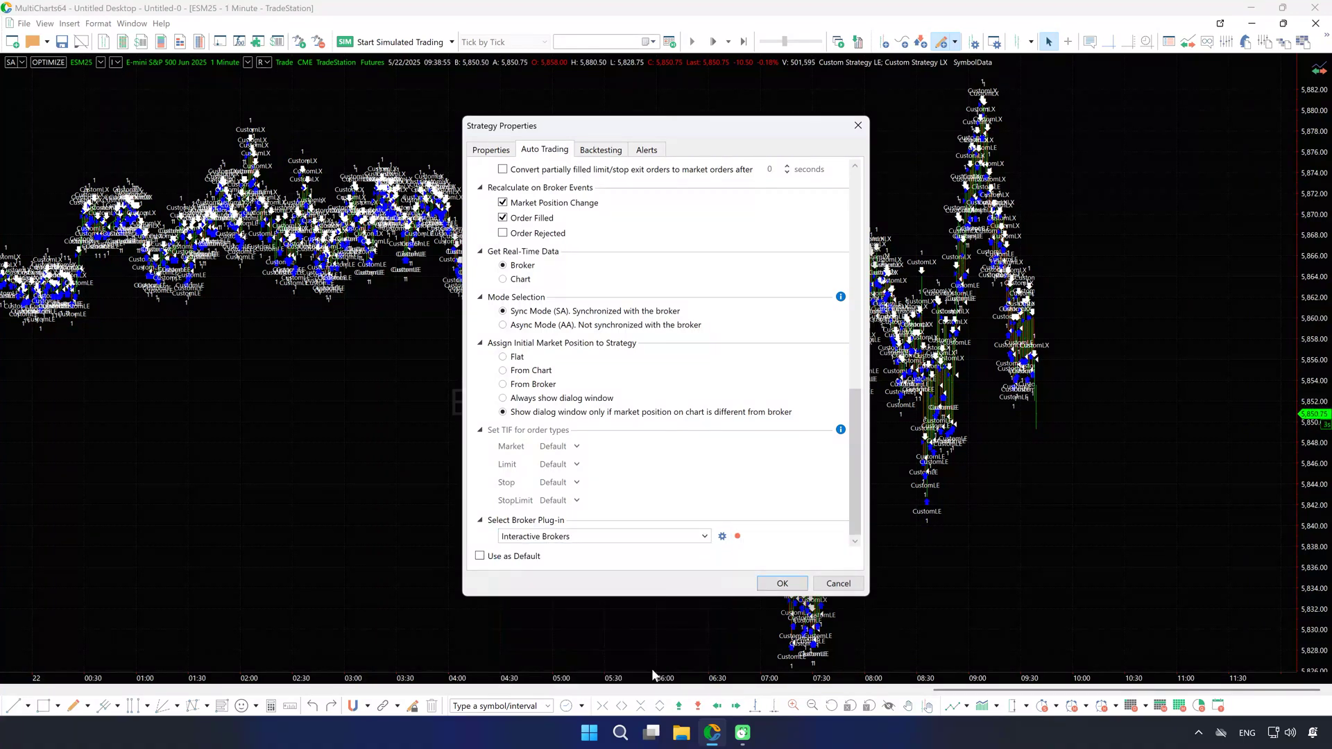
left_click(722, 537)
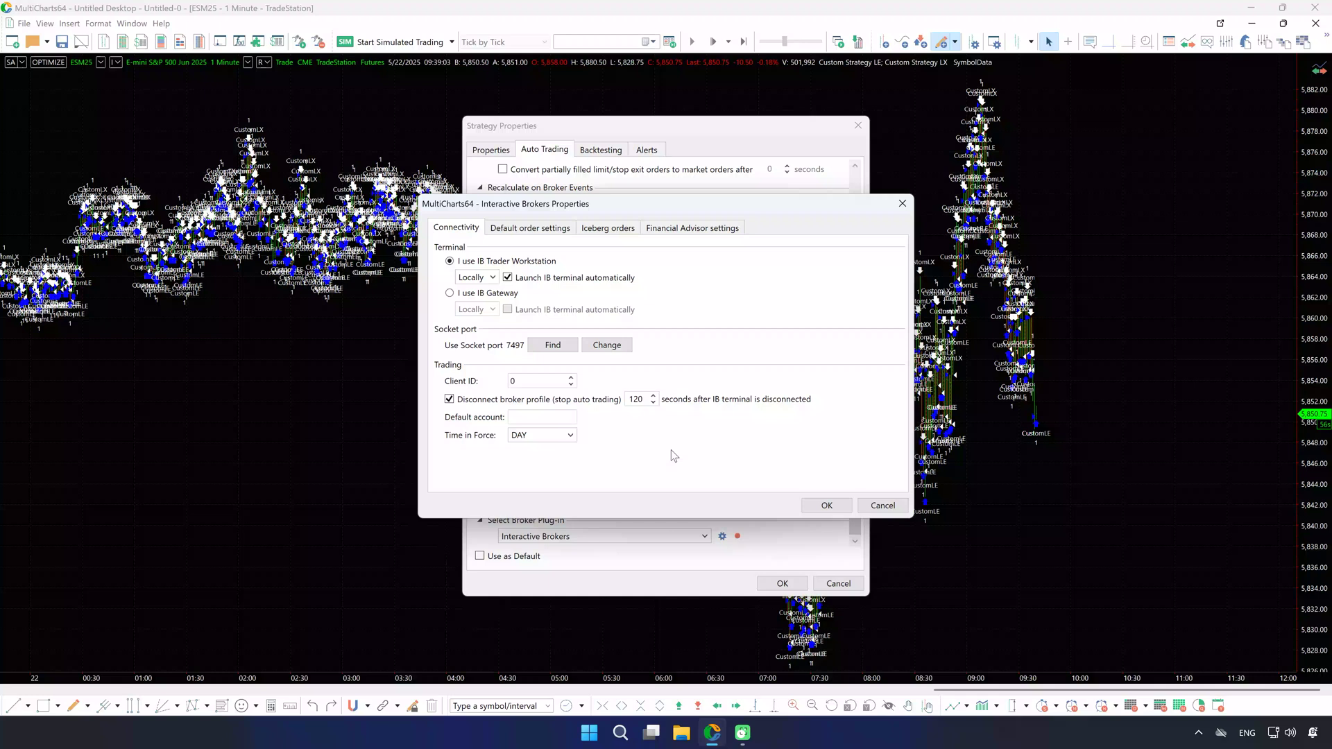
left_click(821, 504)
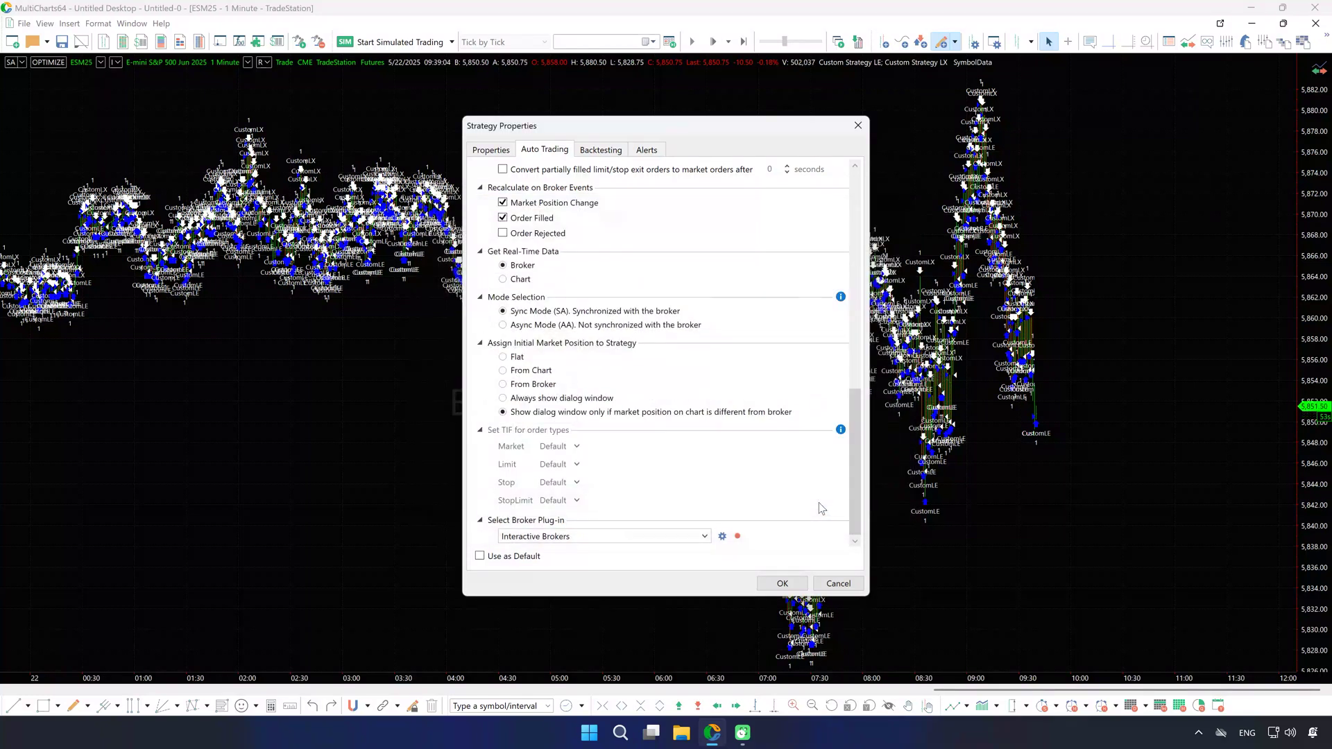
left_click(702, 536)
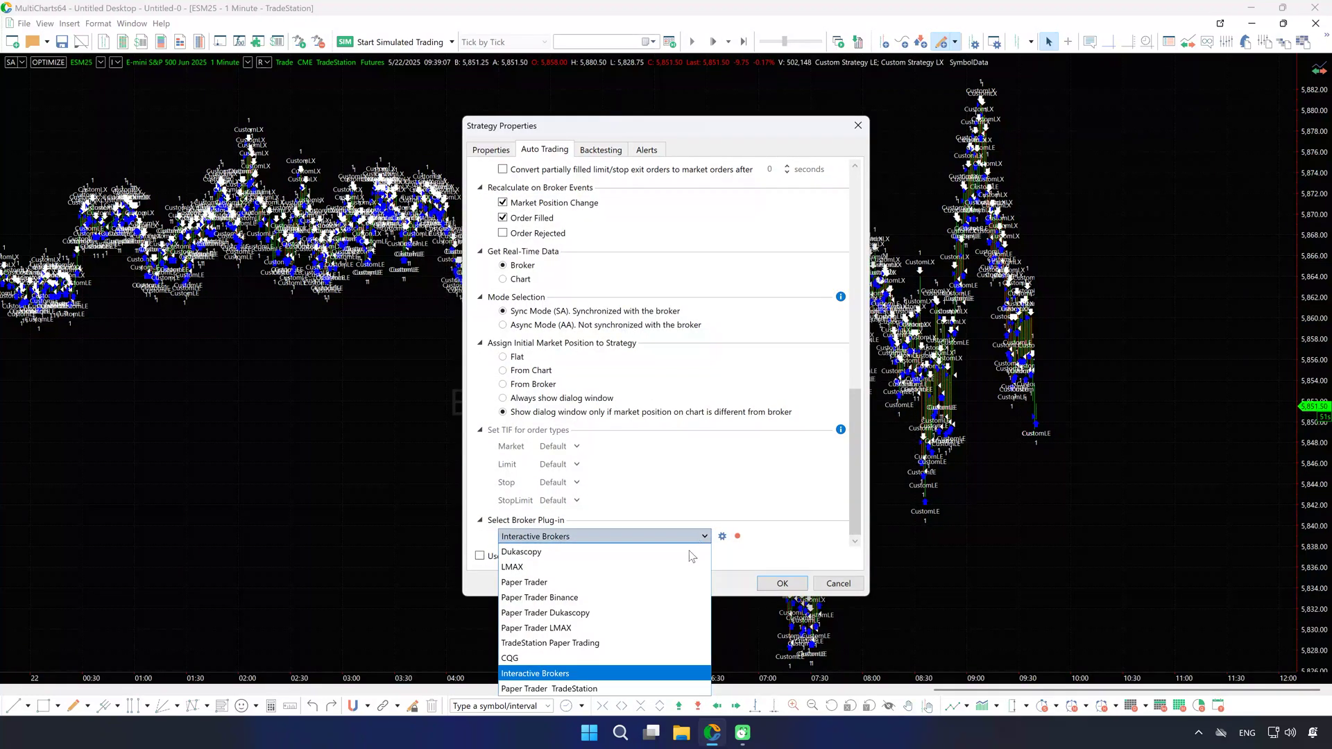
left_click(619, 689)
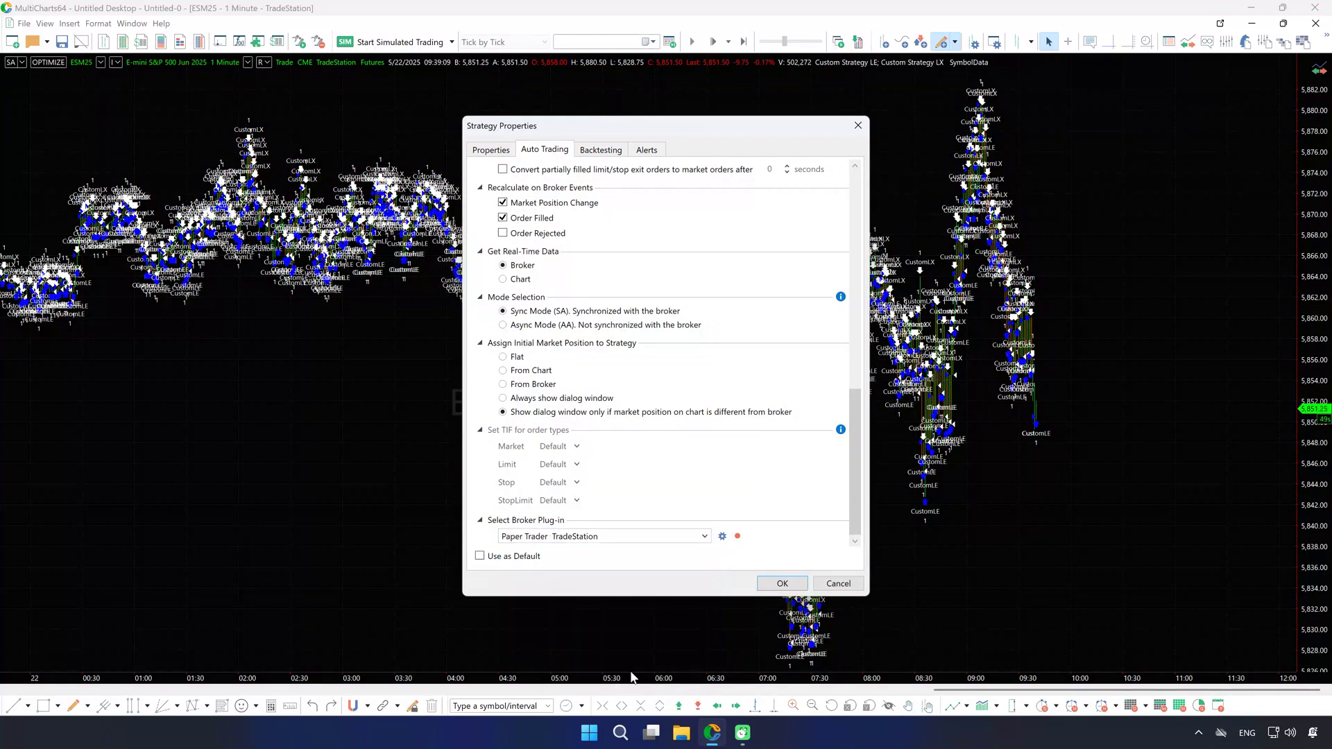
Step: Apply the strategy settings, then enable Format > Automate Order Execution and accept the risk warning
left_click(782, 585)
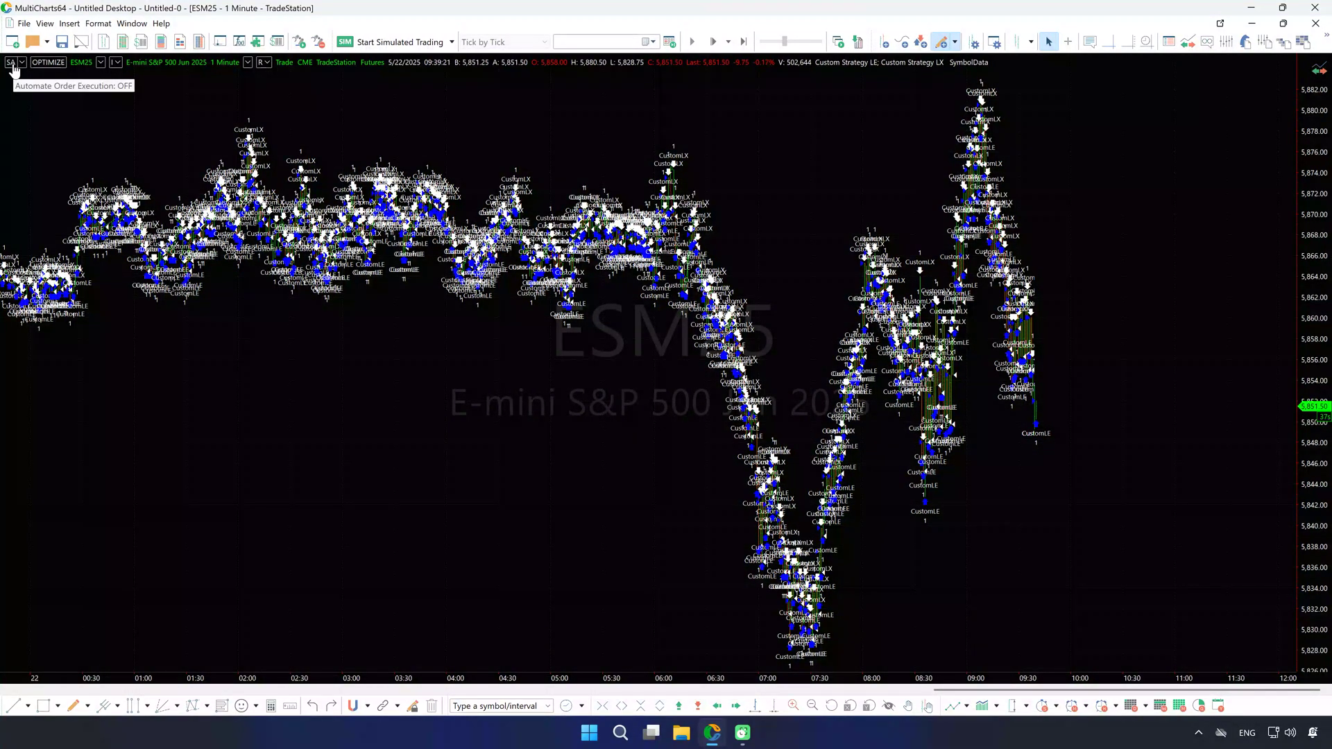
left_click(99, 24)
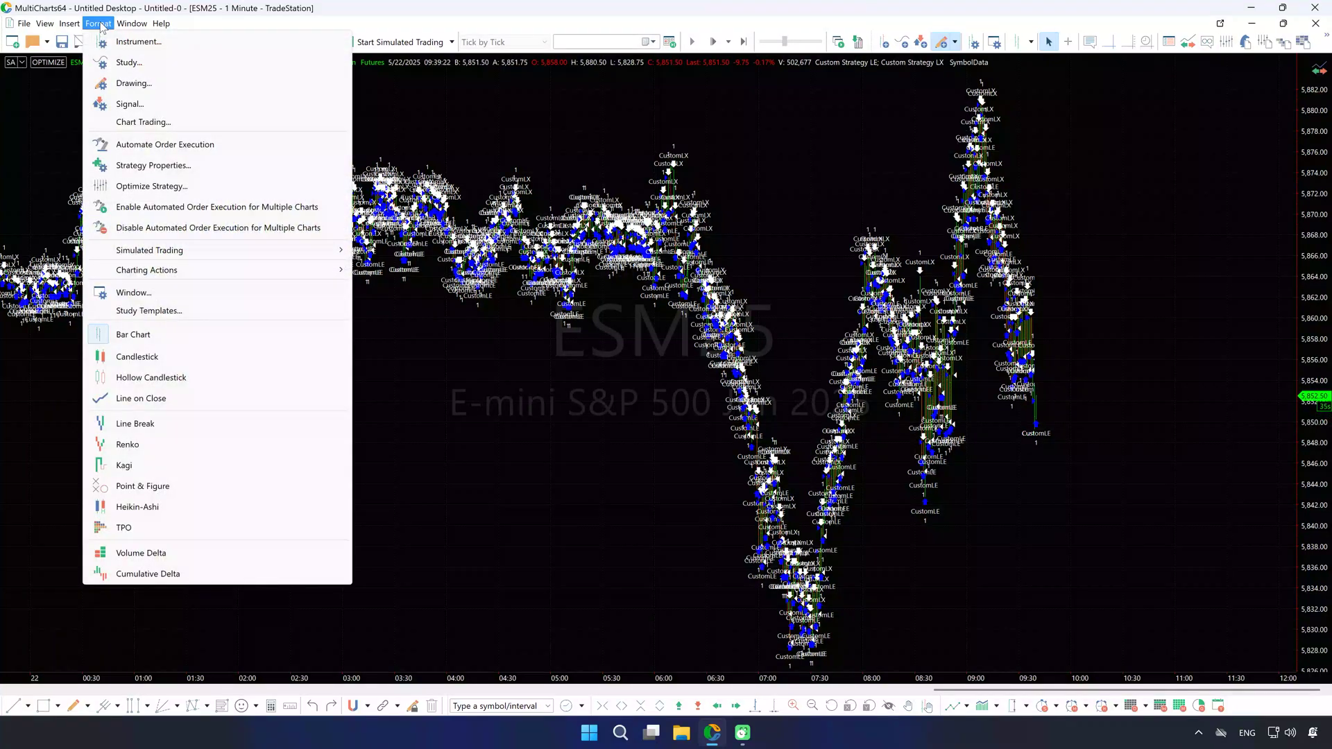
left_click(167, 144)
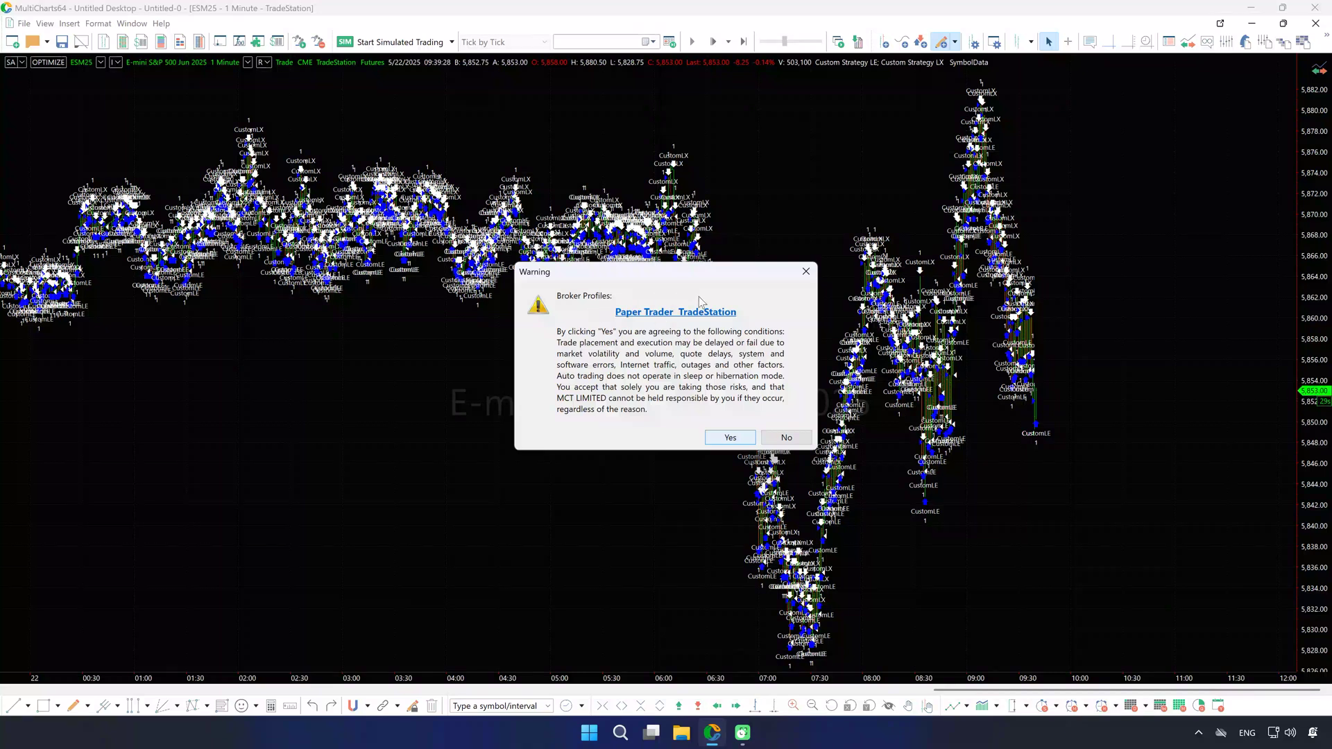
left_click(730, 437)
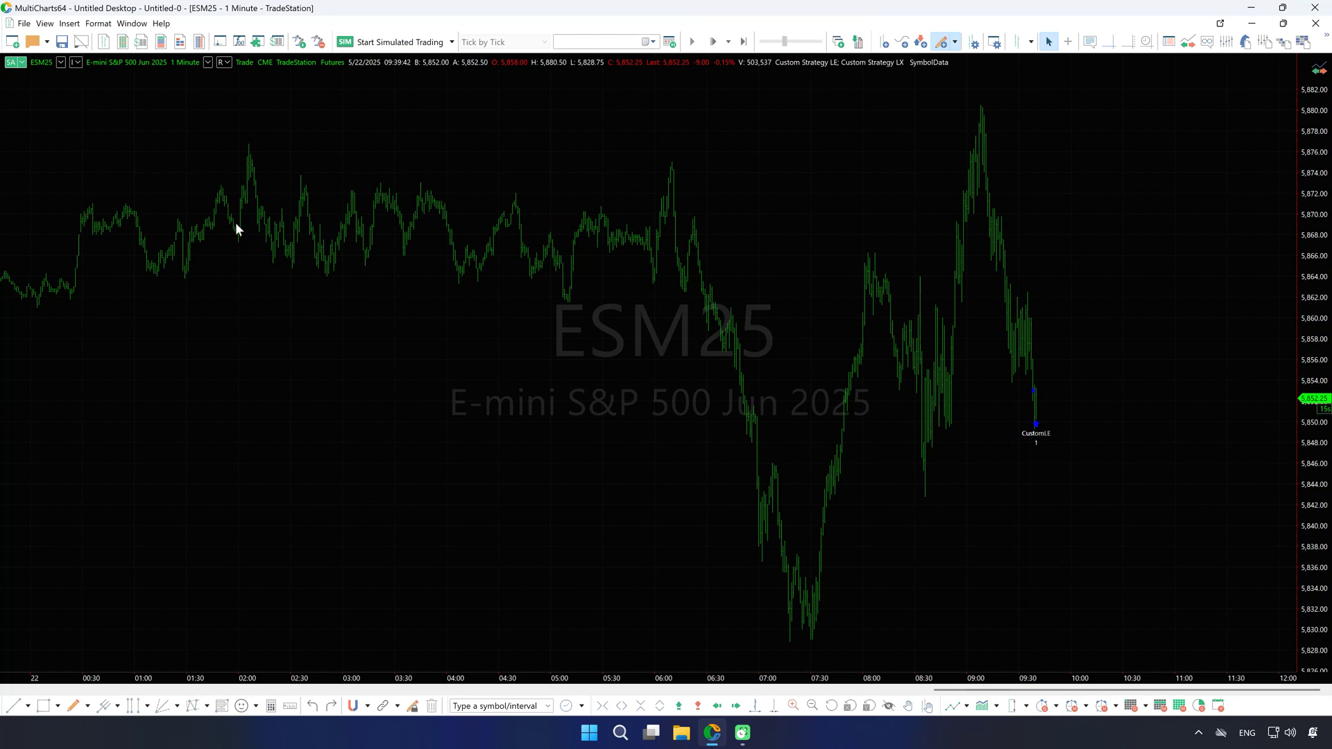
left_click(22, 62)
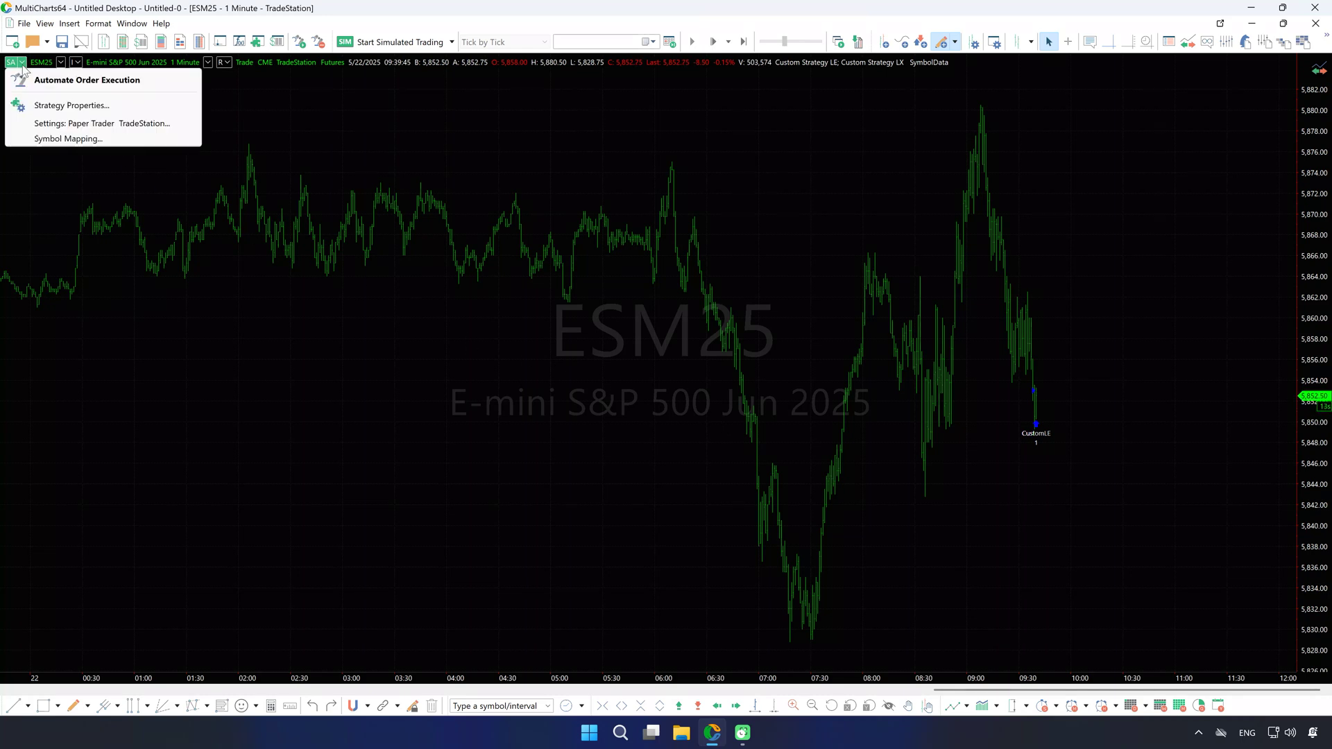
left_click(59, 107)
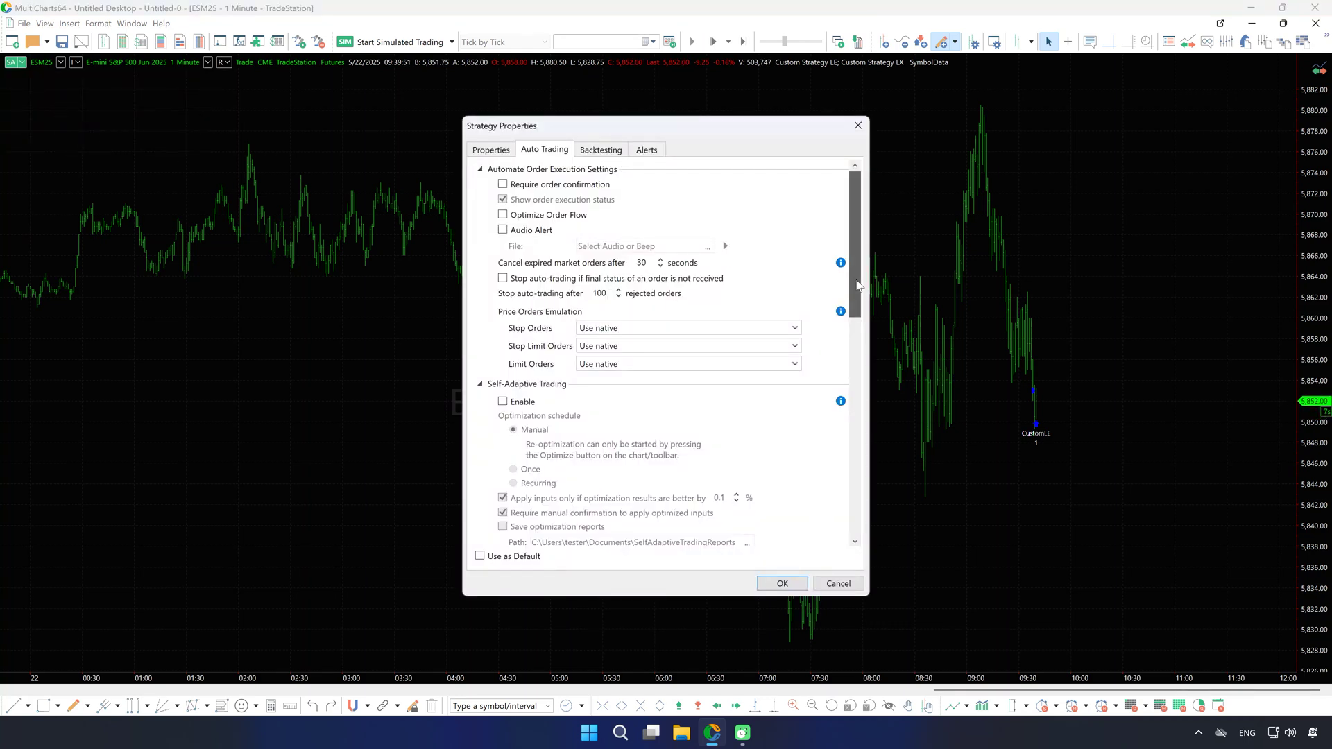
scroll(836, 347, "down", 10)
scroll(833, 464, "down", 3)
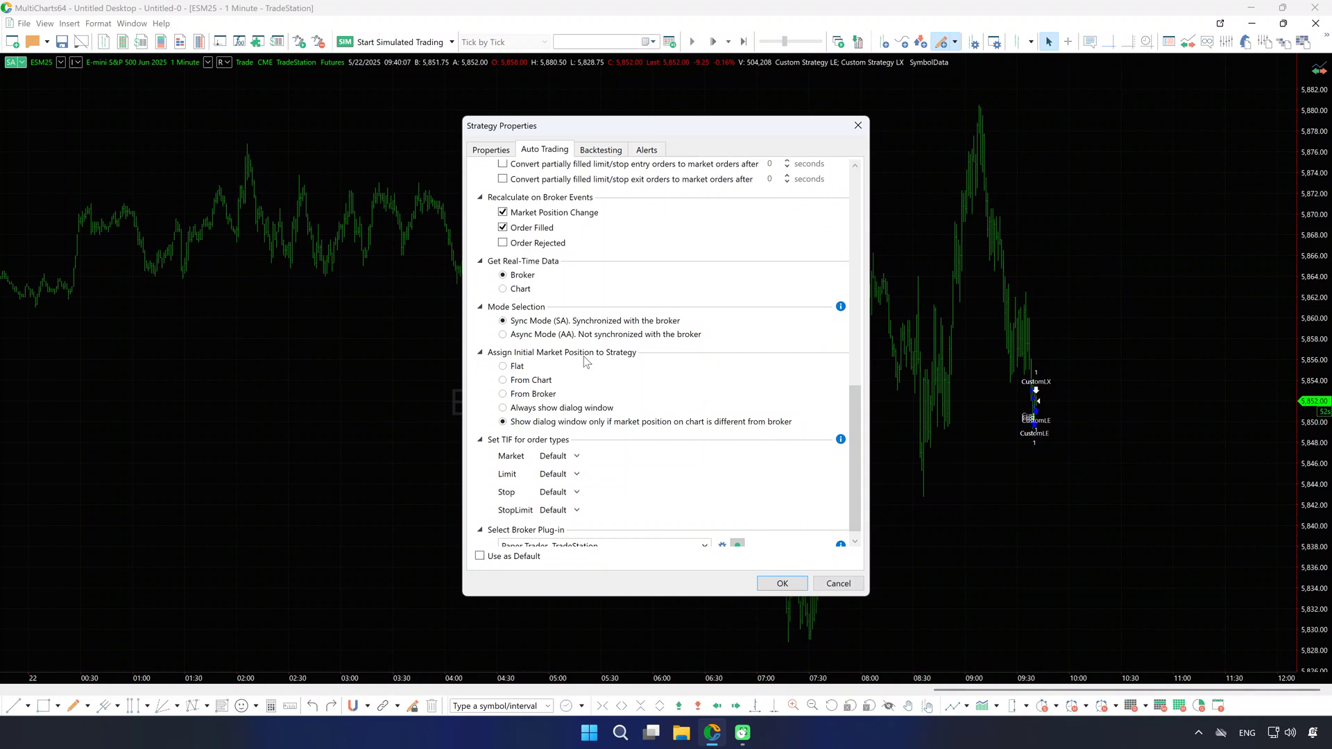
left_click(832, 586)
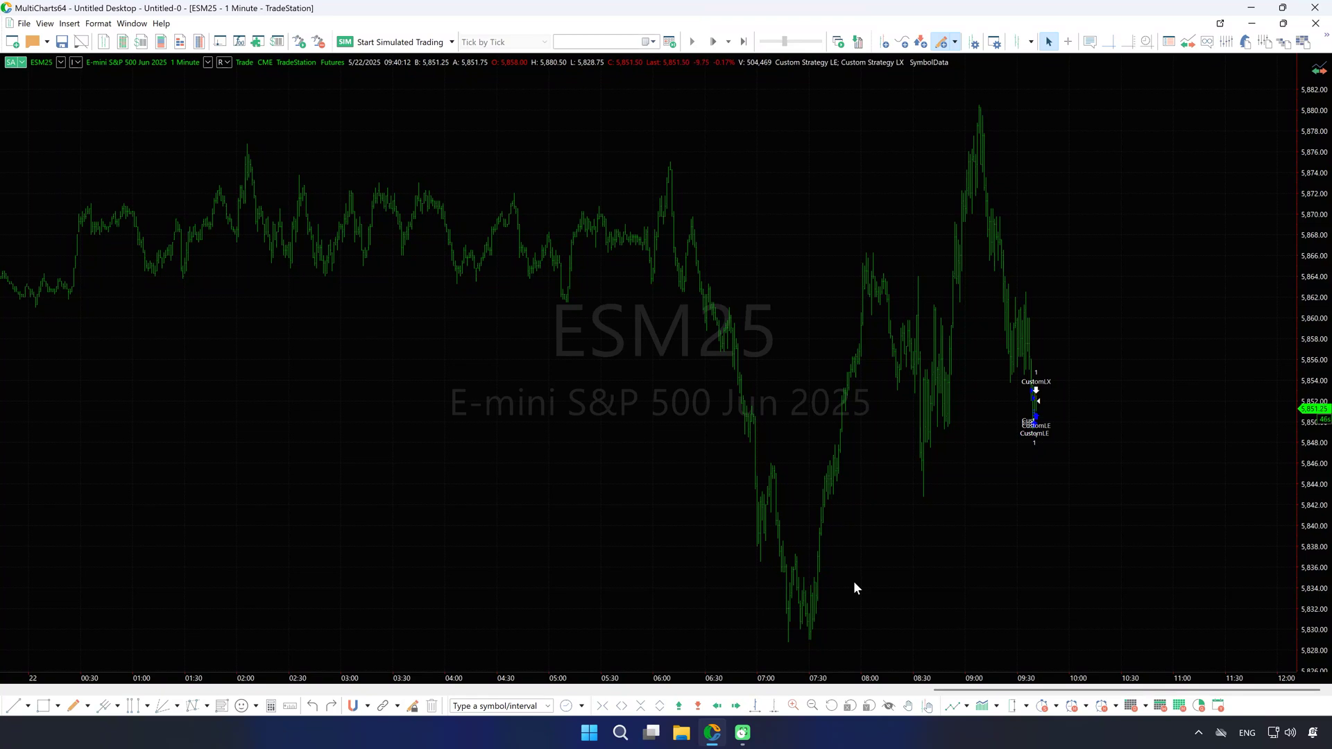
Step: Link the Chart Trading panel to Paper Trader TradeStation, then hide the panel again
left_click(1316, 70)
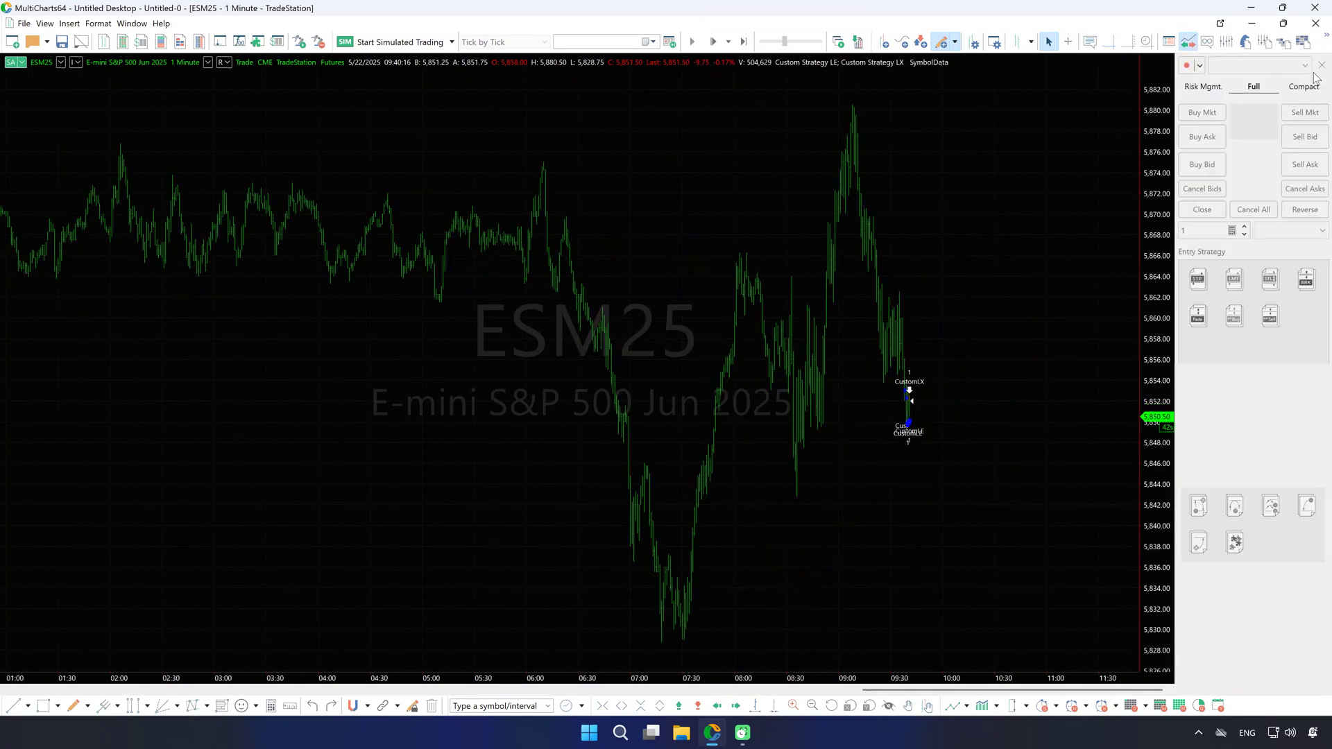
left_click(1200, 66)
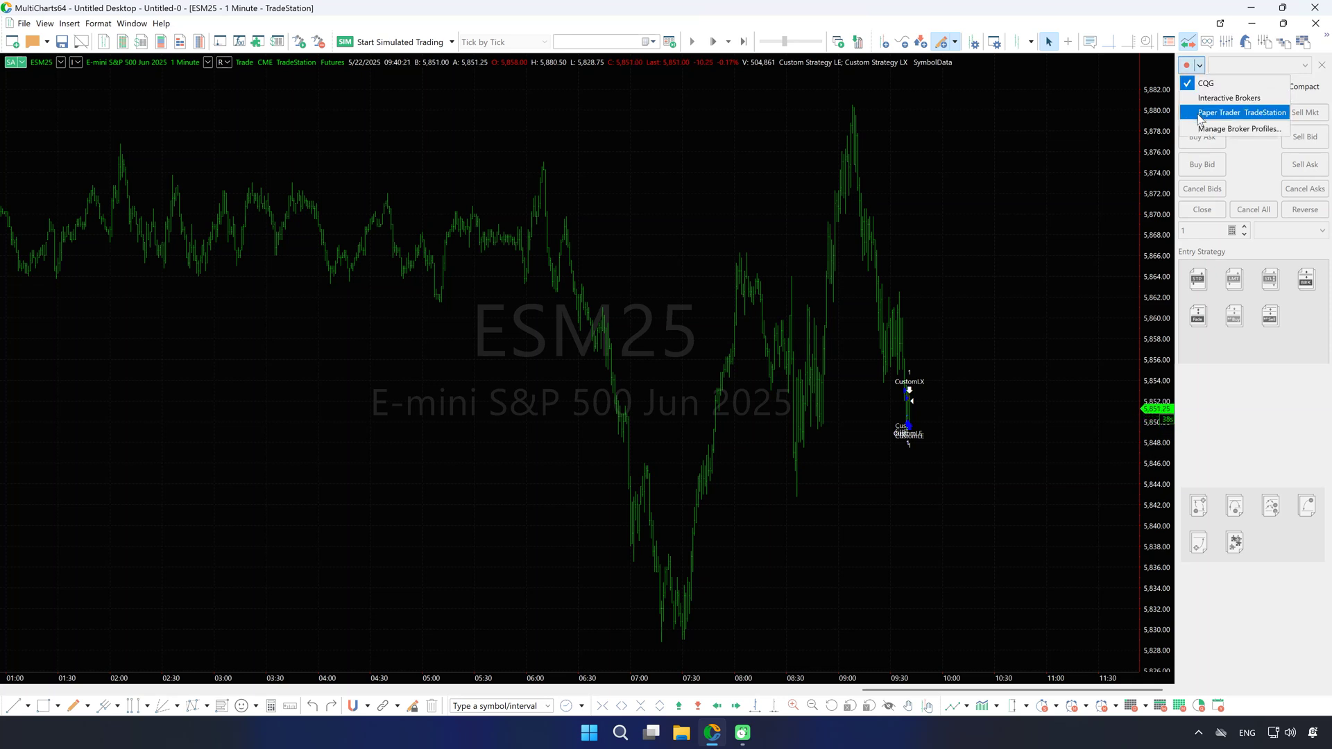
left_click(1221, 112)
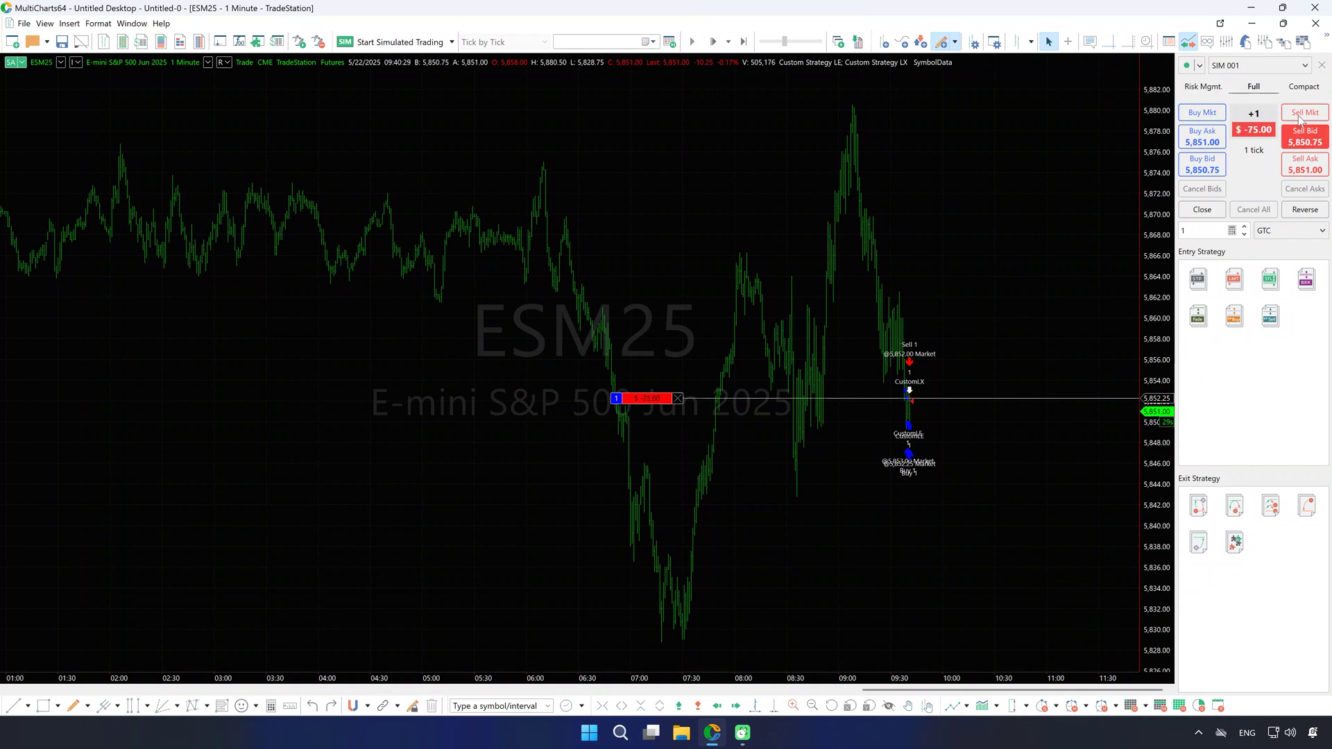
left_click(1323, 67)
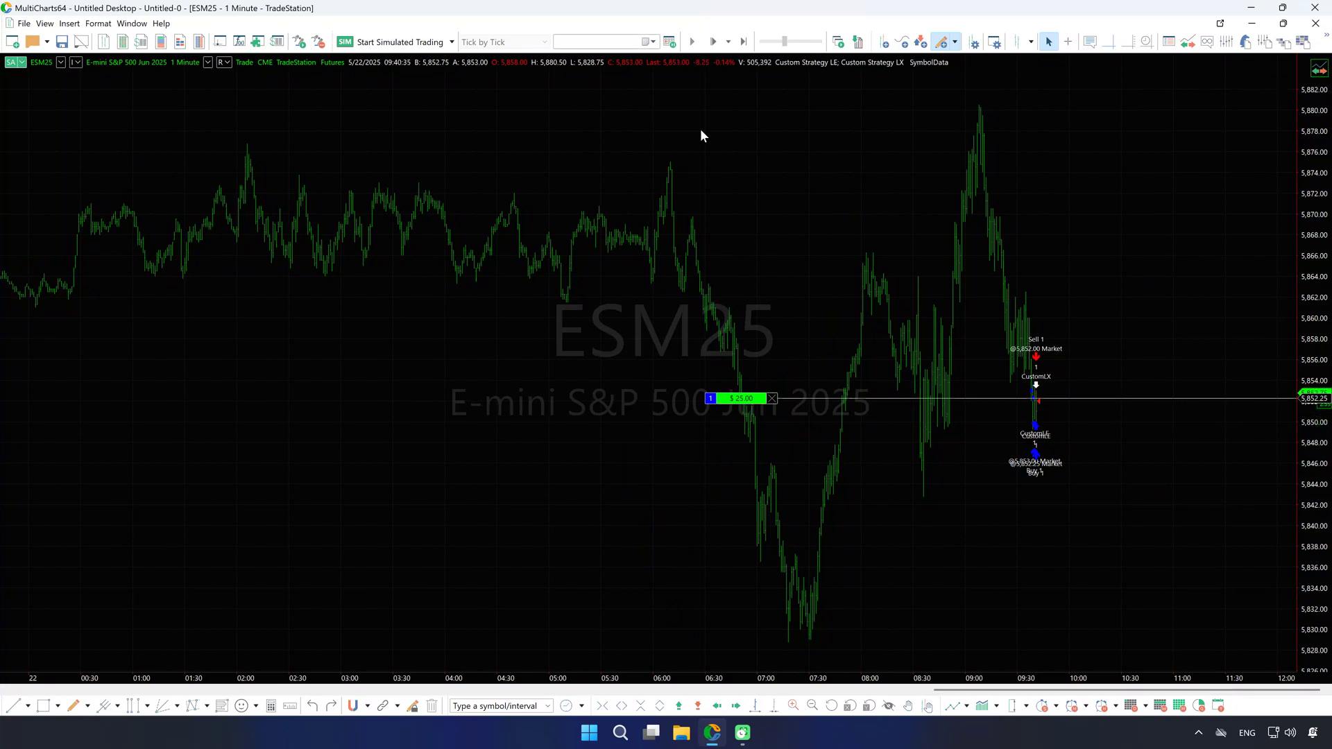
Step: Tile the Order and Position Tracker below the chart and review its Open Positions, Orders and Logs tabs
left_click(139, 44)
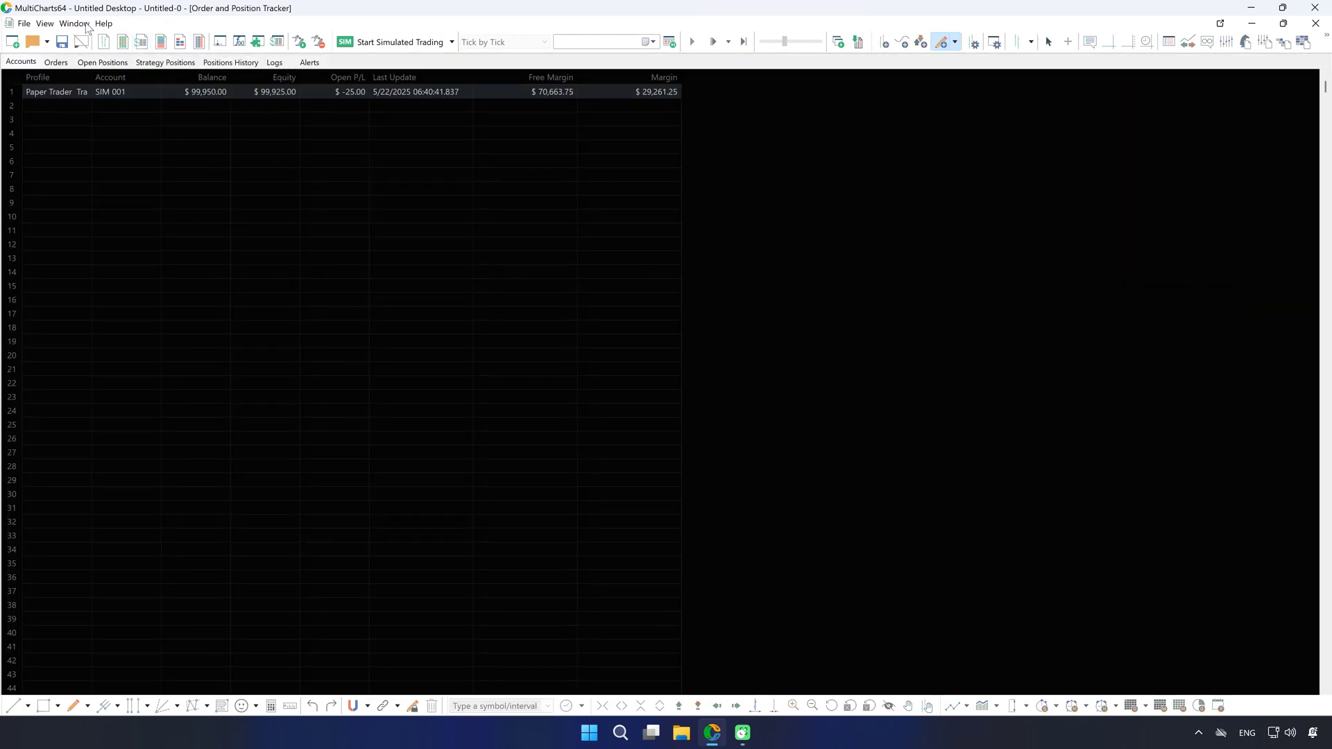
left_click(74, 24)
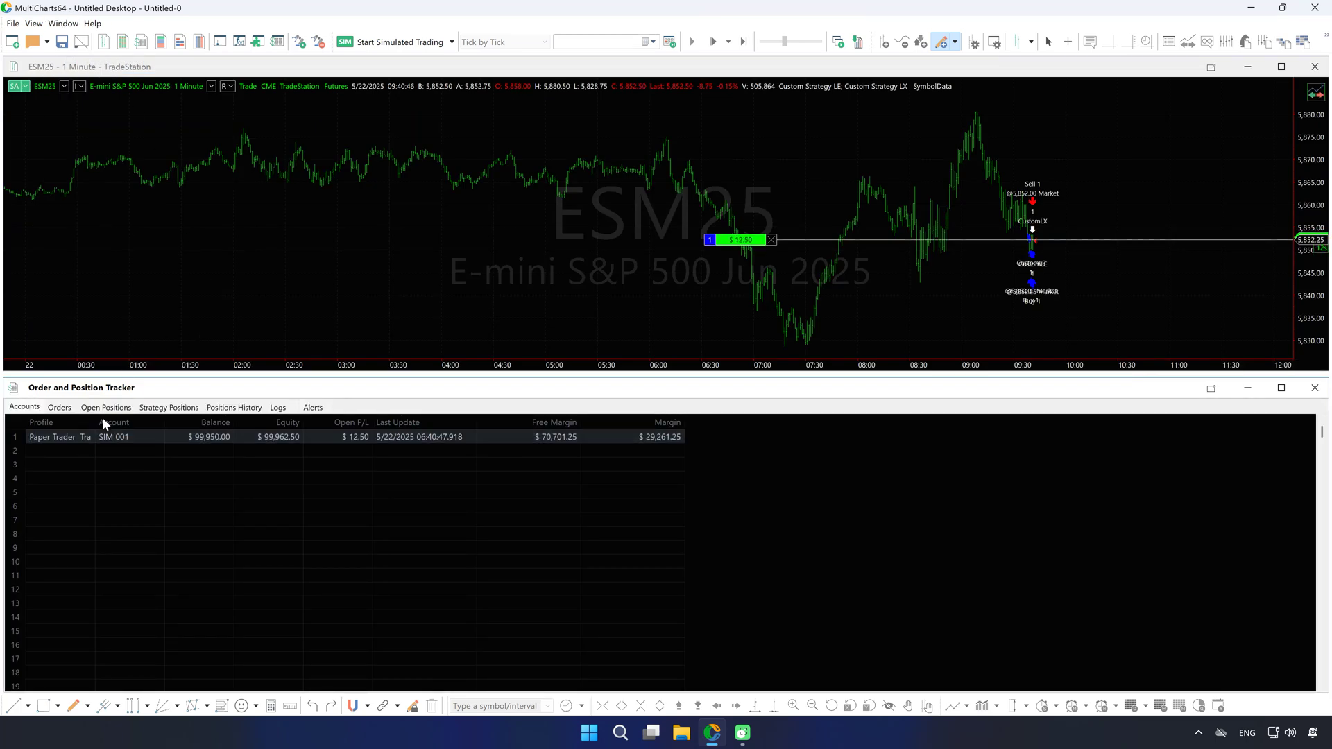
left_click(111, 410)
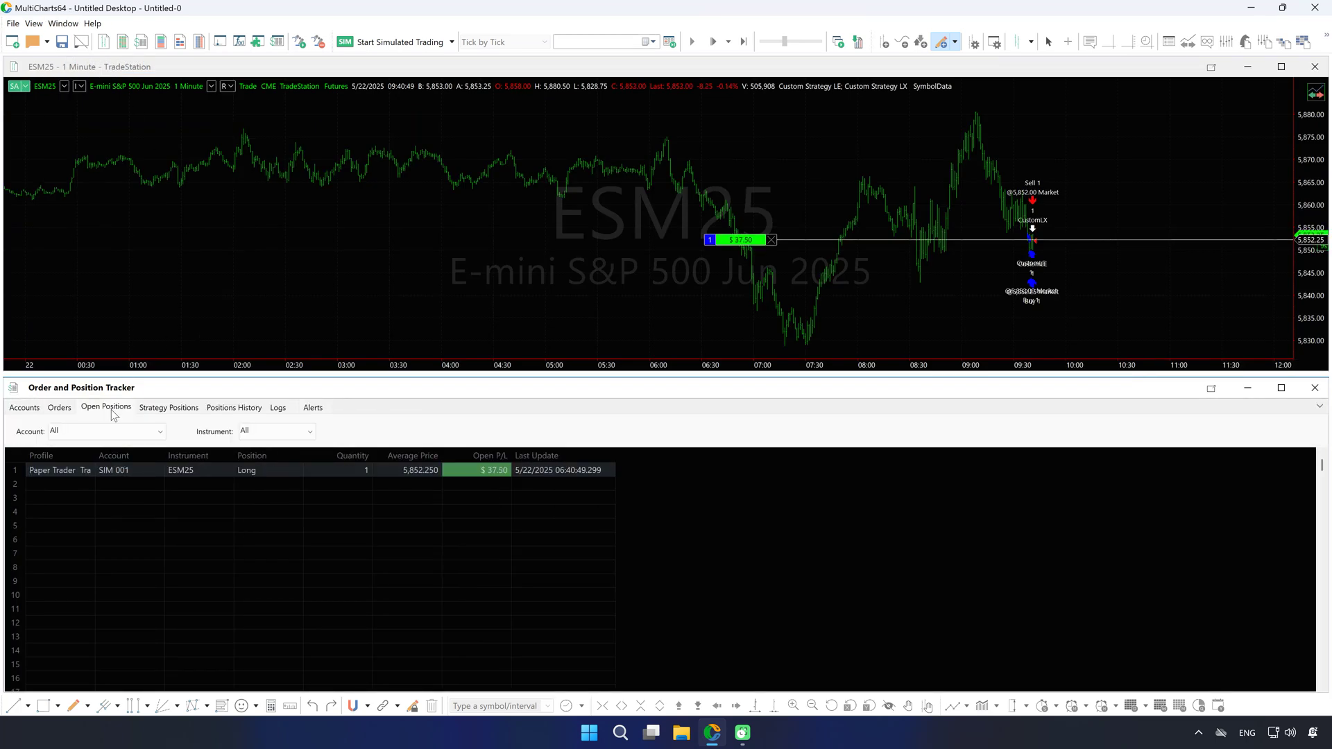
left_click(59, 410)
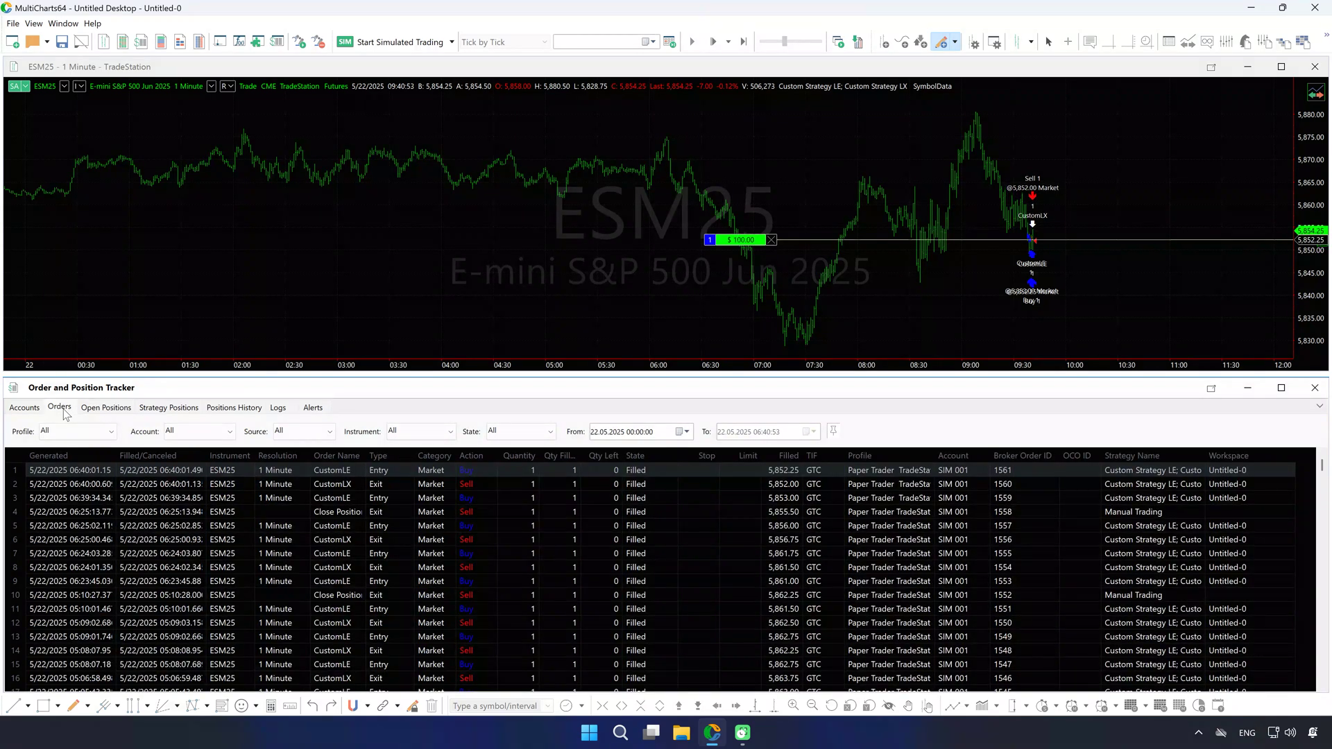
left_click(277, 408)
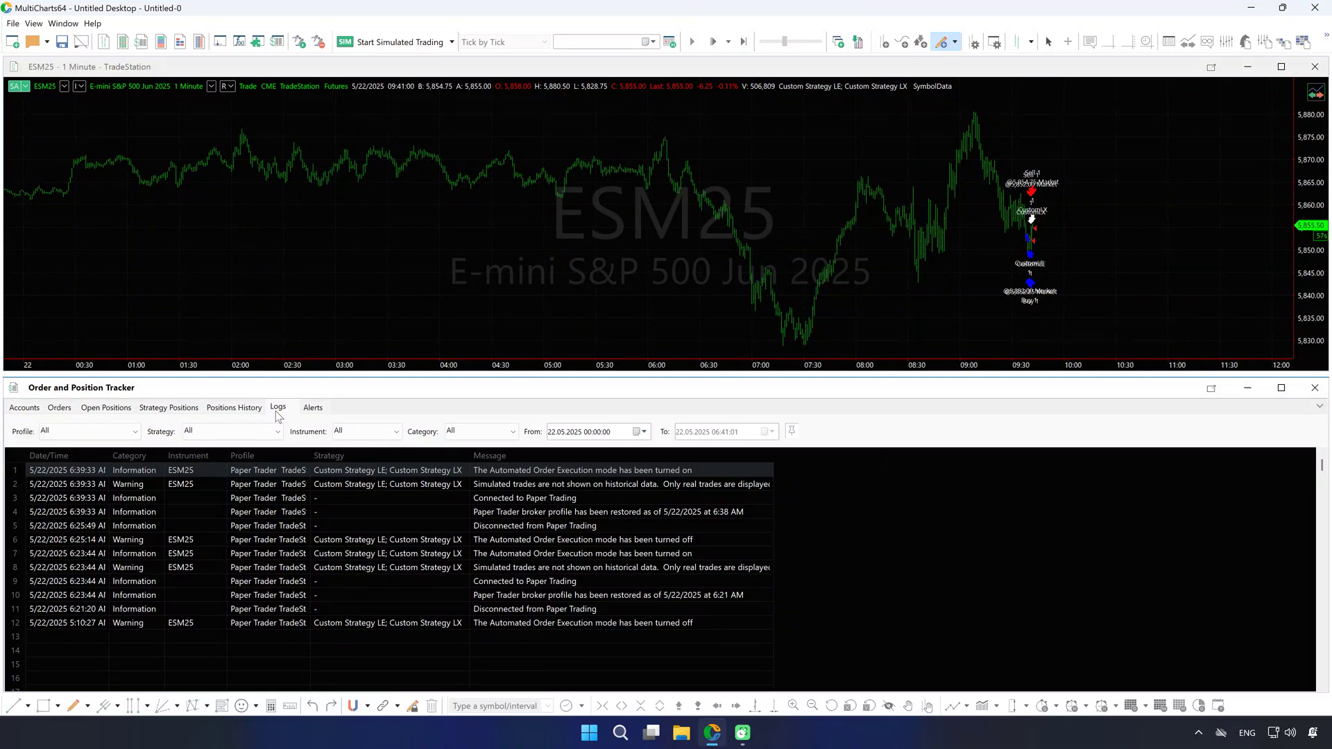
left_click(62, 409)
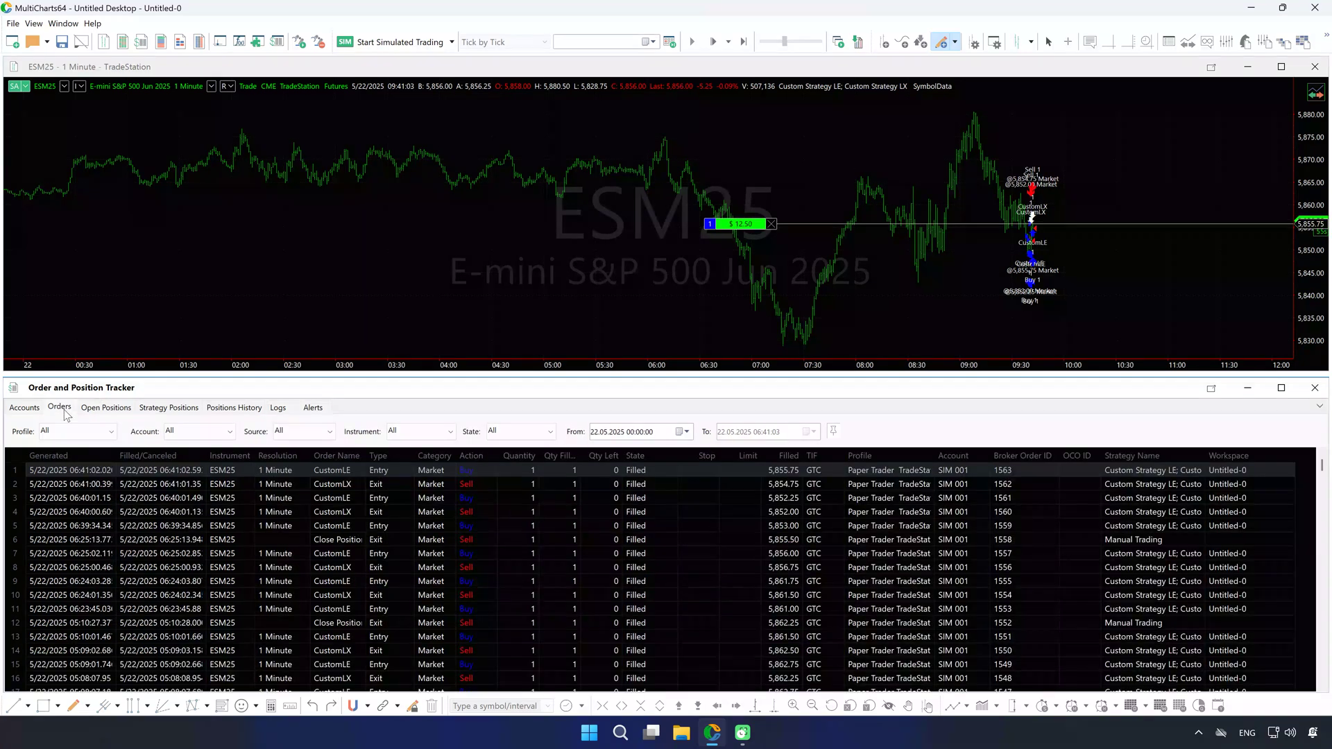